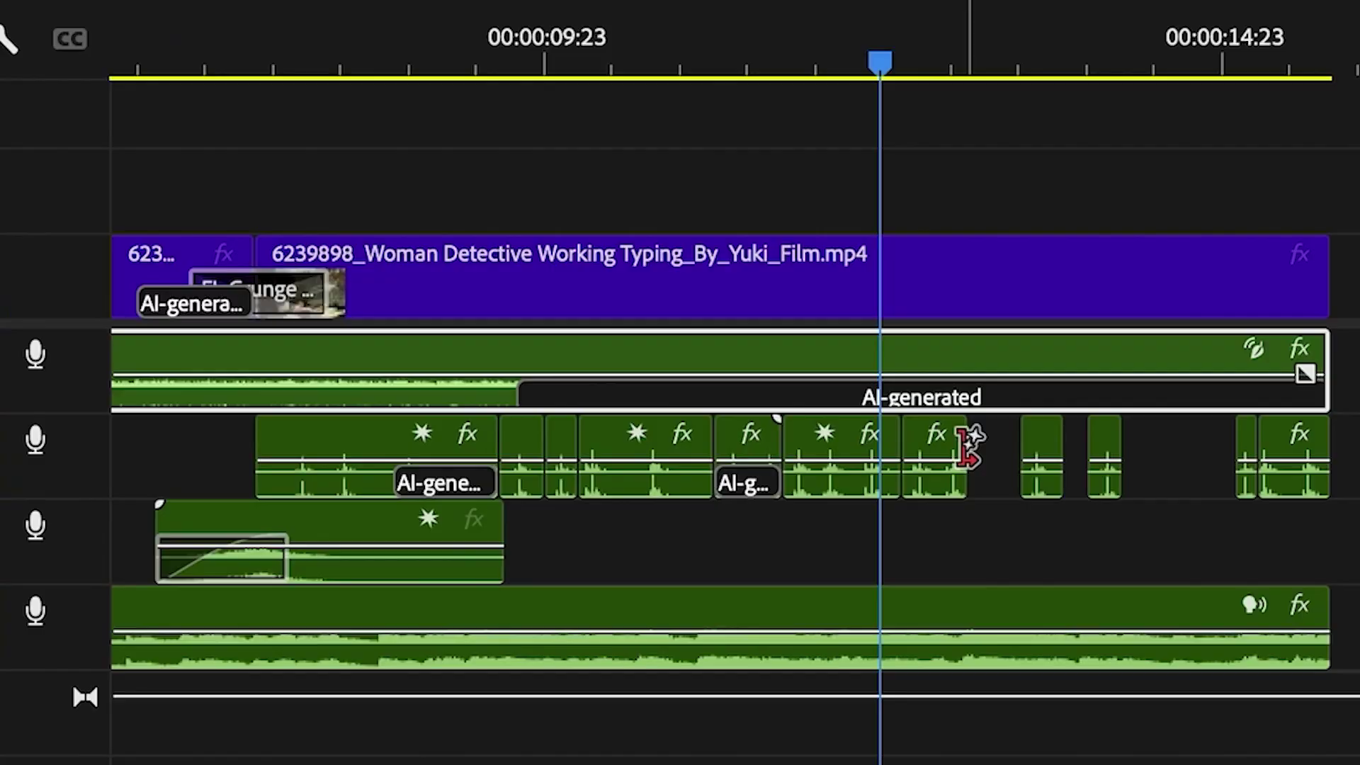
- AI-extend the video clip's end by two seconds, then snap the Woman Detective clip to the playhead
left_click_drag(959, 440, 984, 443)
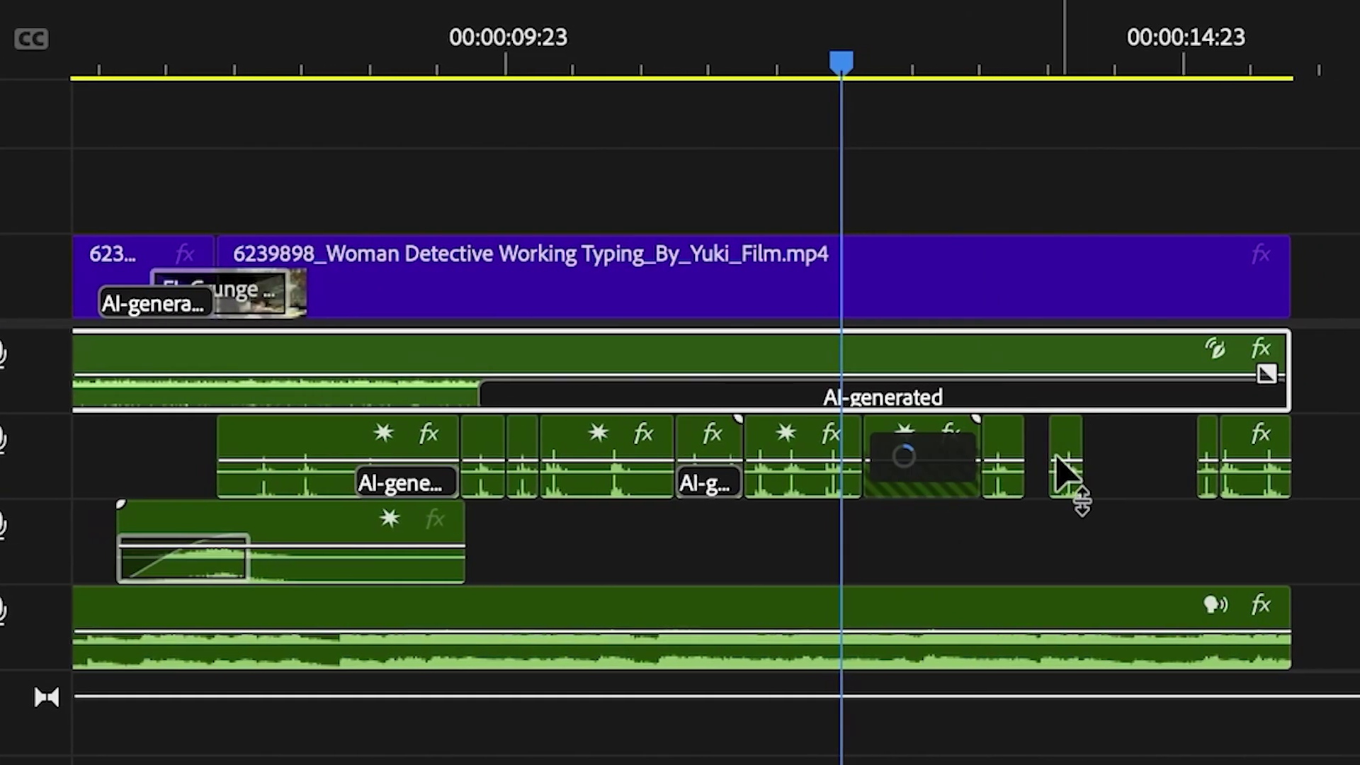
left_click_drag(1126, 501, 176, 604)
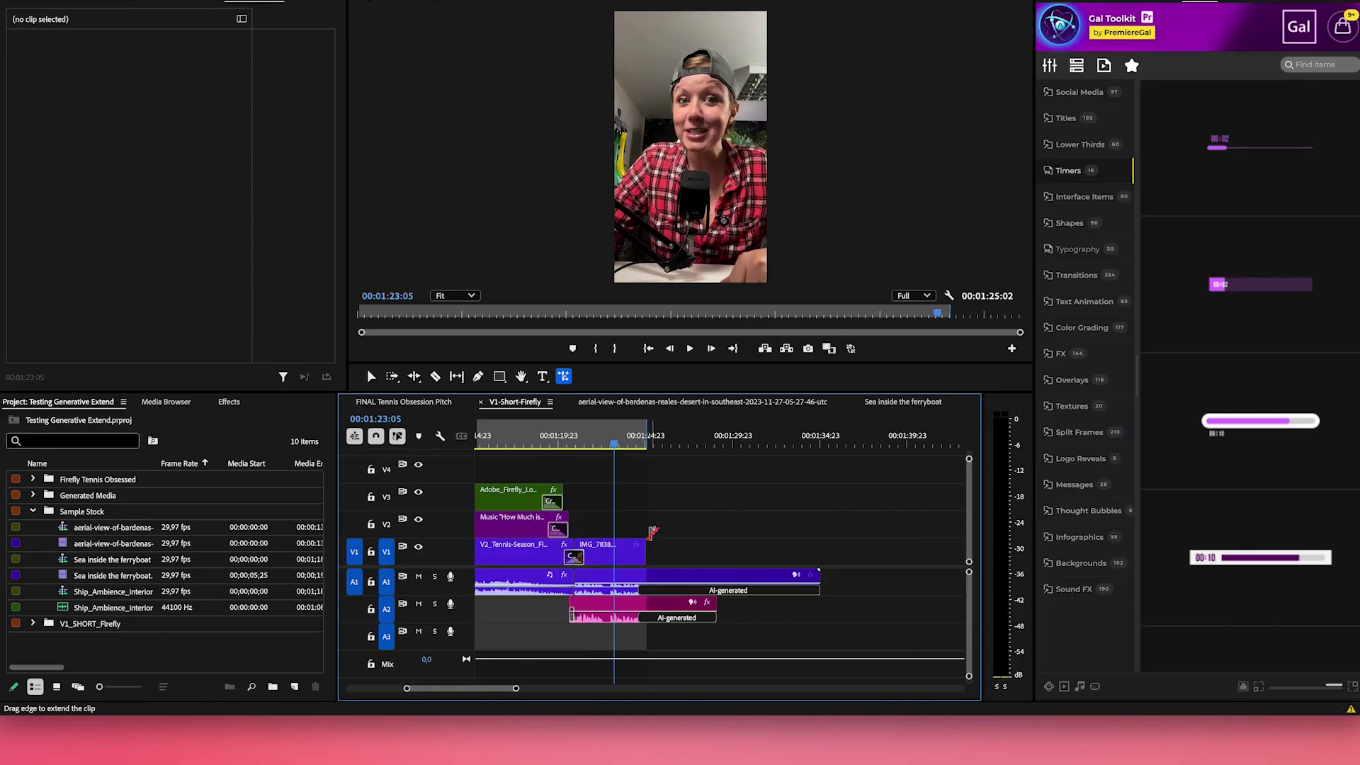
- Attempt AI extensions on the IMG_7838 and aerial desert clip ends, which the tool rejects
left_click_drag(645, 552, 719, 555)
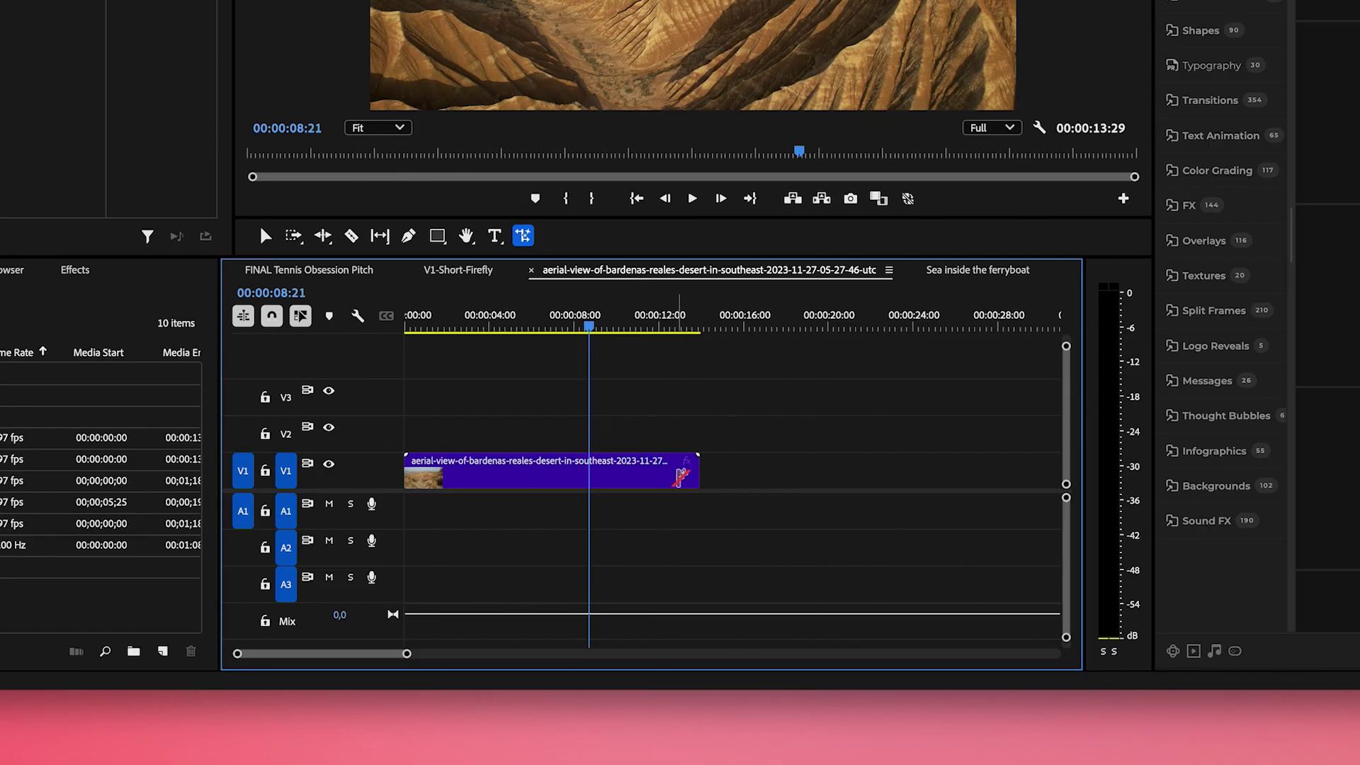
left_click_drag(702, 466, 844, 481)
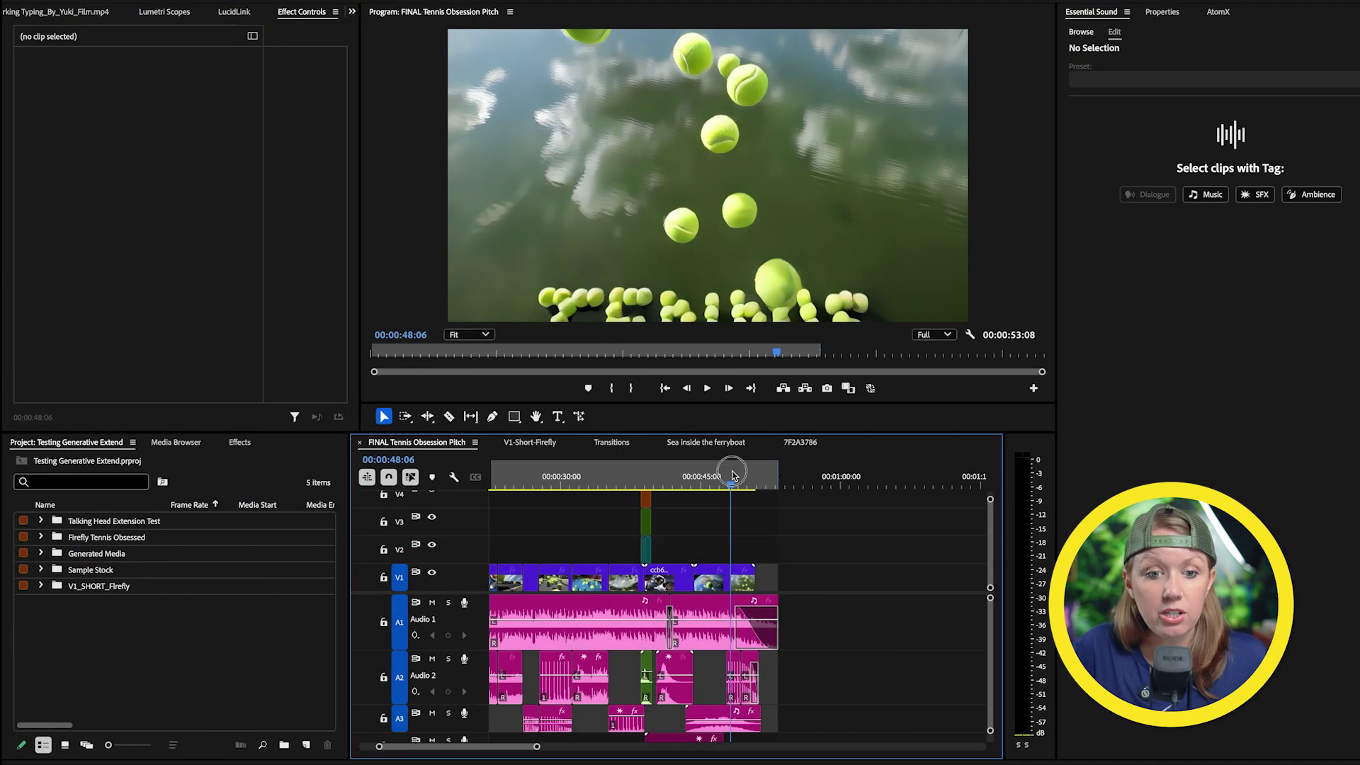
mouse_move(734, 474)
left_mouse_down()
mouse_move(762, 469)
mouse_move(748, 468)
left_mouse_up()
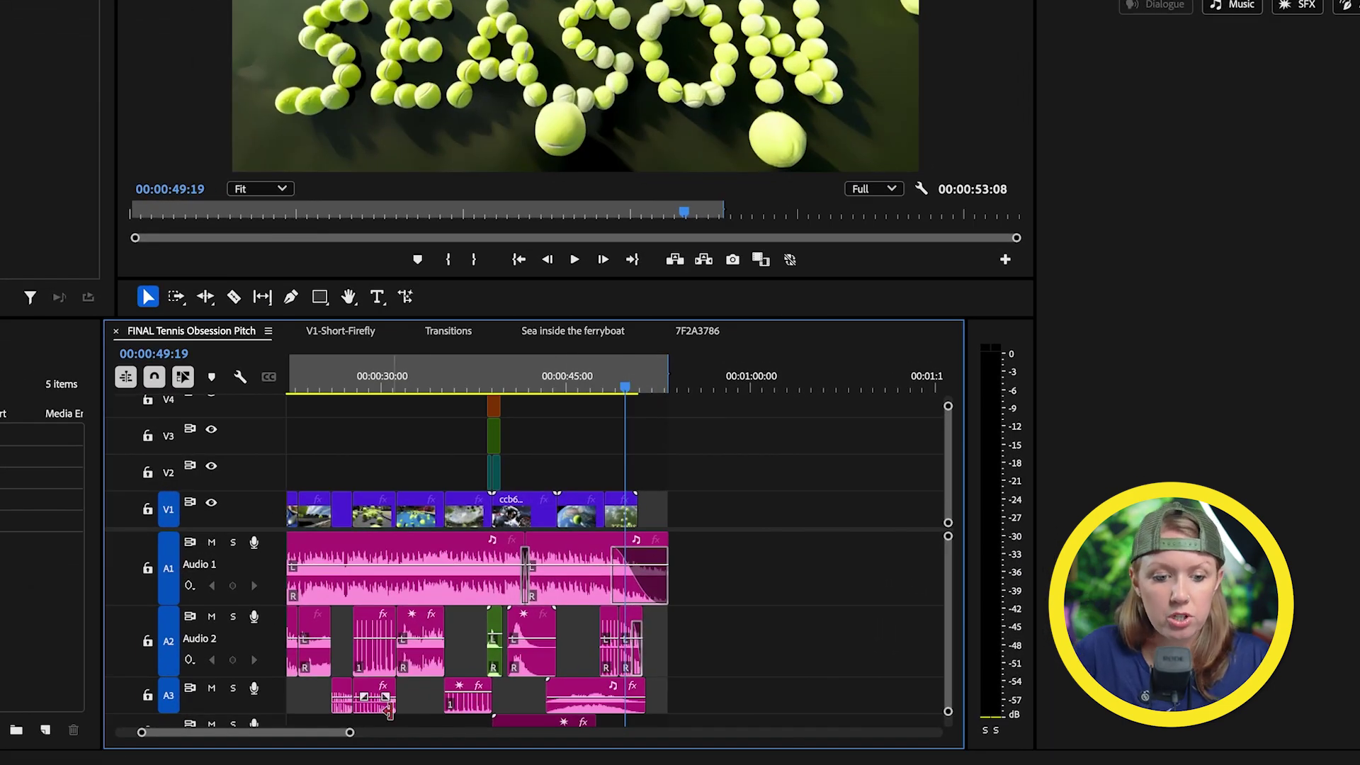
- Zoom in and AI-extend the closing TENNIS SEASON clip on V1 by two seconds
left_click_drag(351, 734, 294, 733)
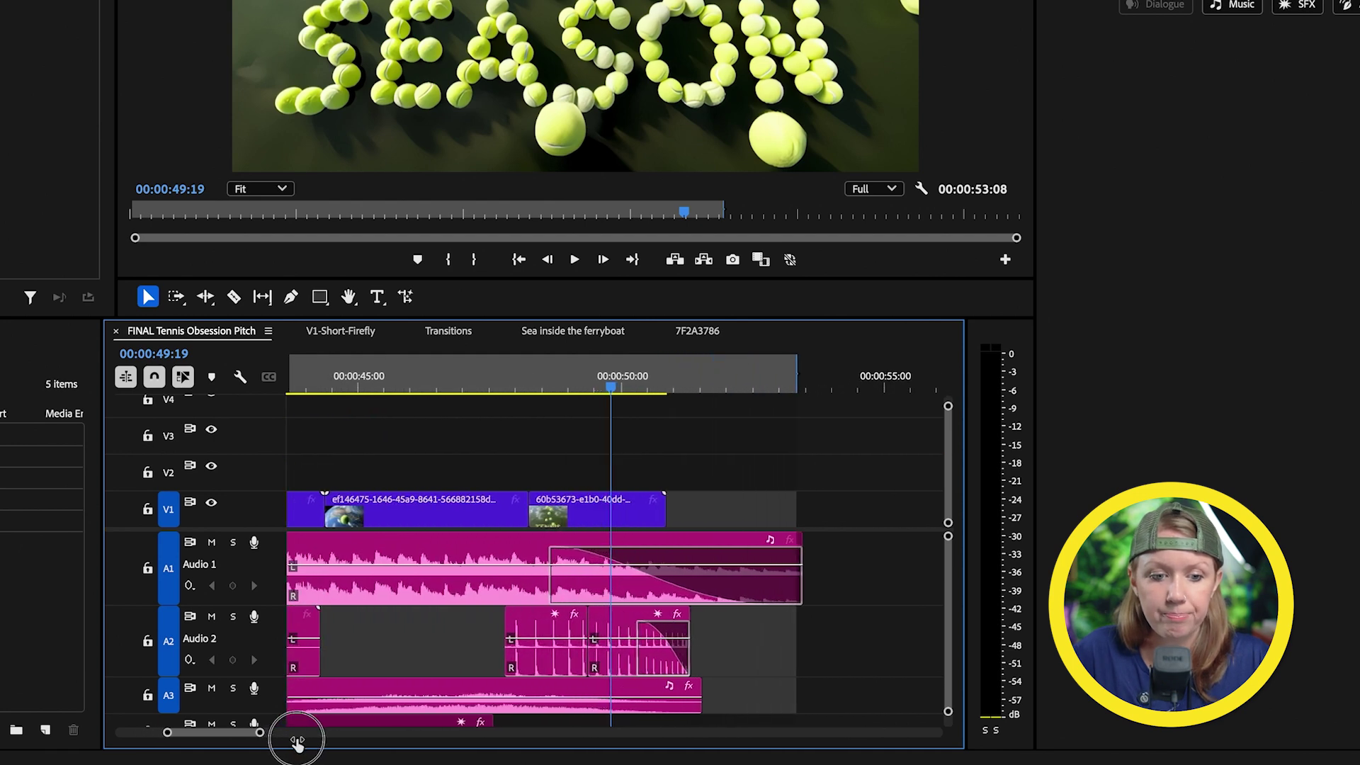
left_click(405, 296)
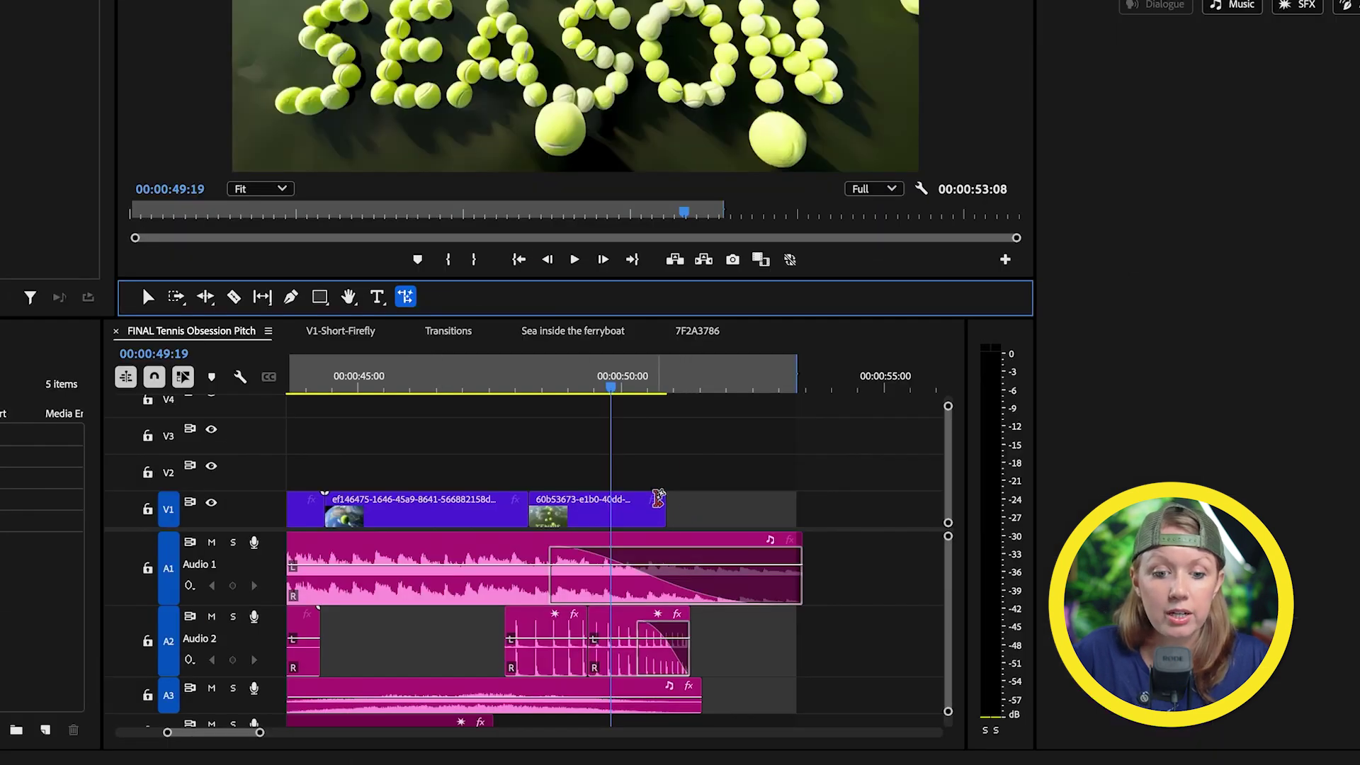
left_click_drag(662, 503, 693, 512)
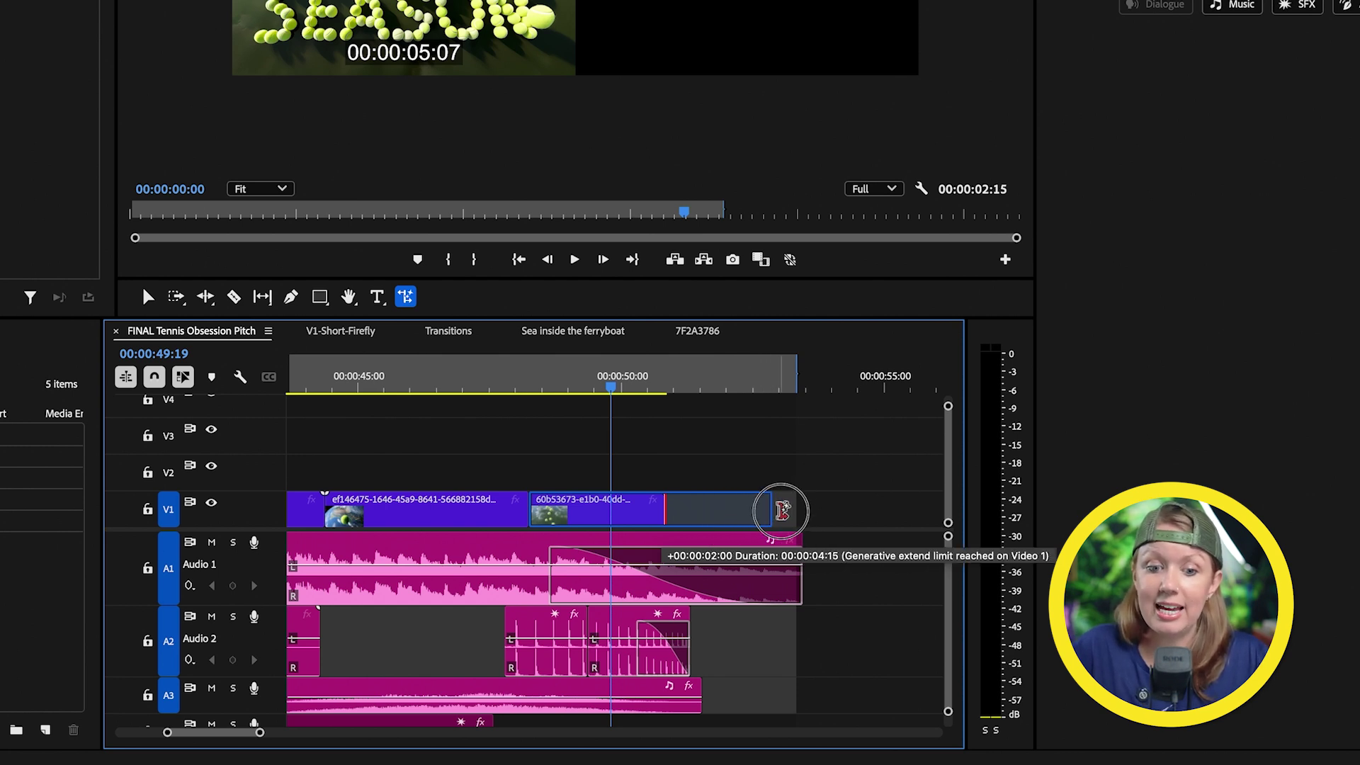
left_click_drag(792, 510, 792, 510)
key("v")
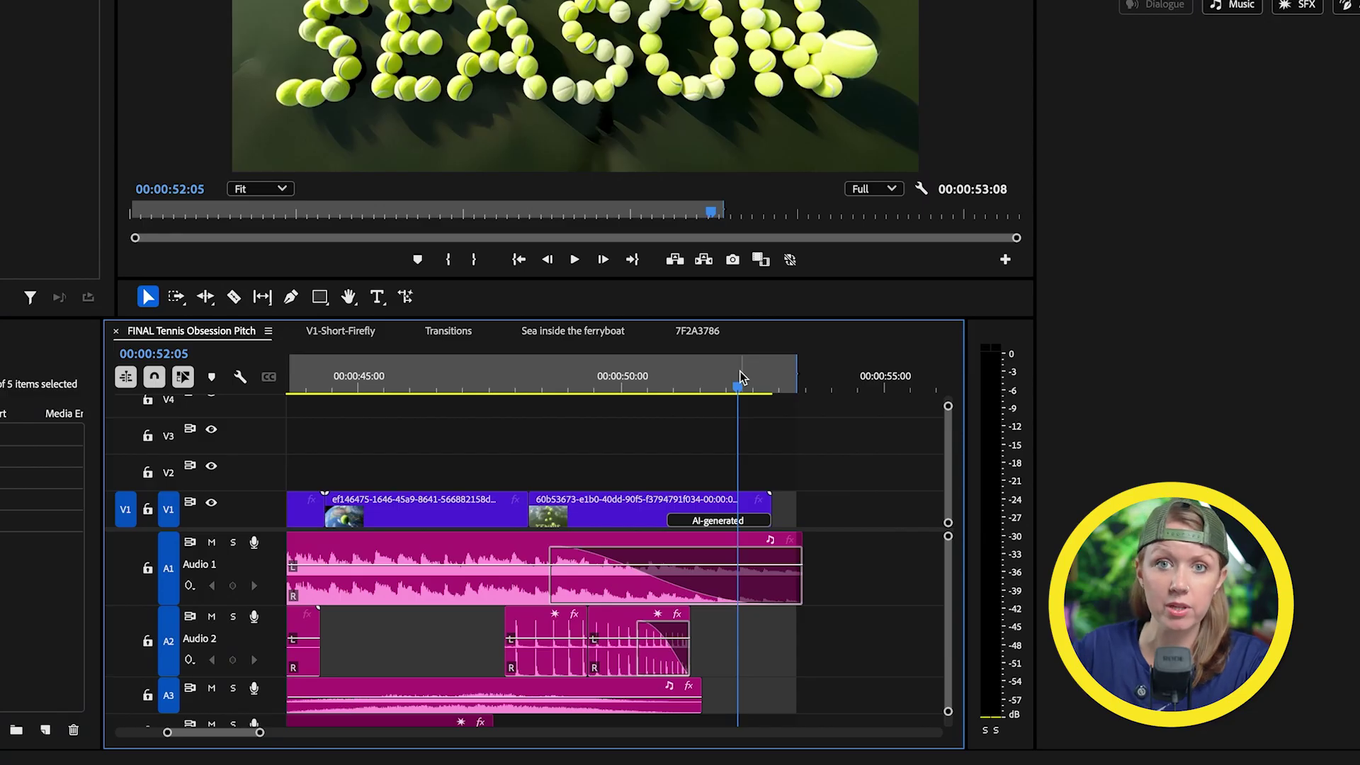
- Add default fade-out transitions at the extended clip's end and review the new ending
right_click(770, 502)
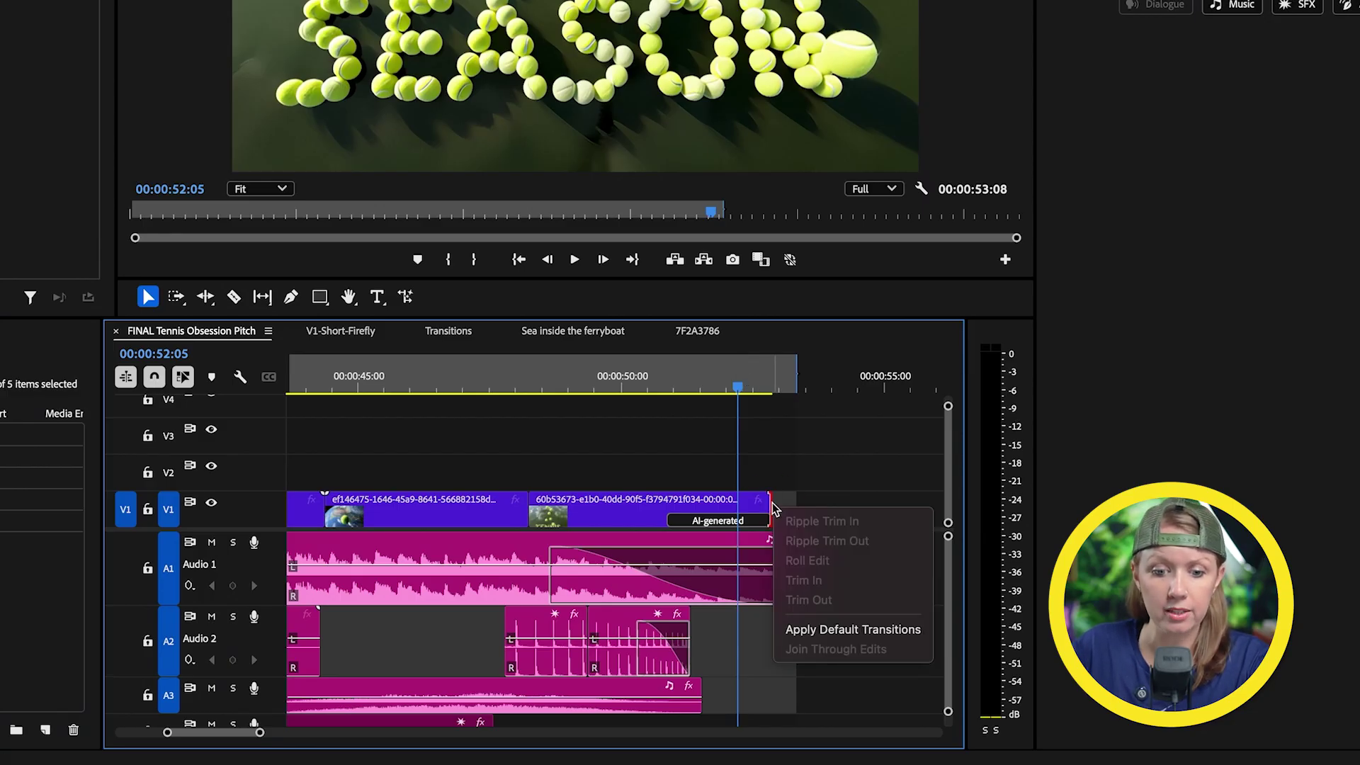
left_click(845, 630)
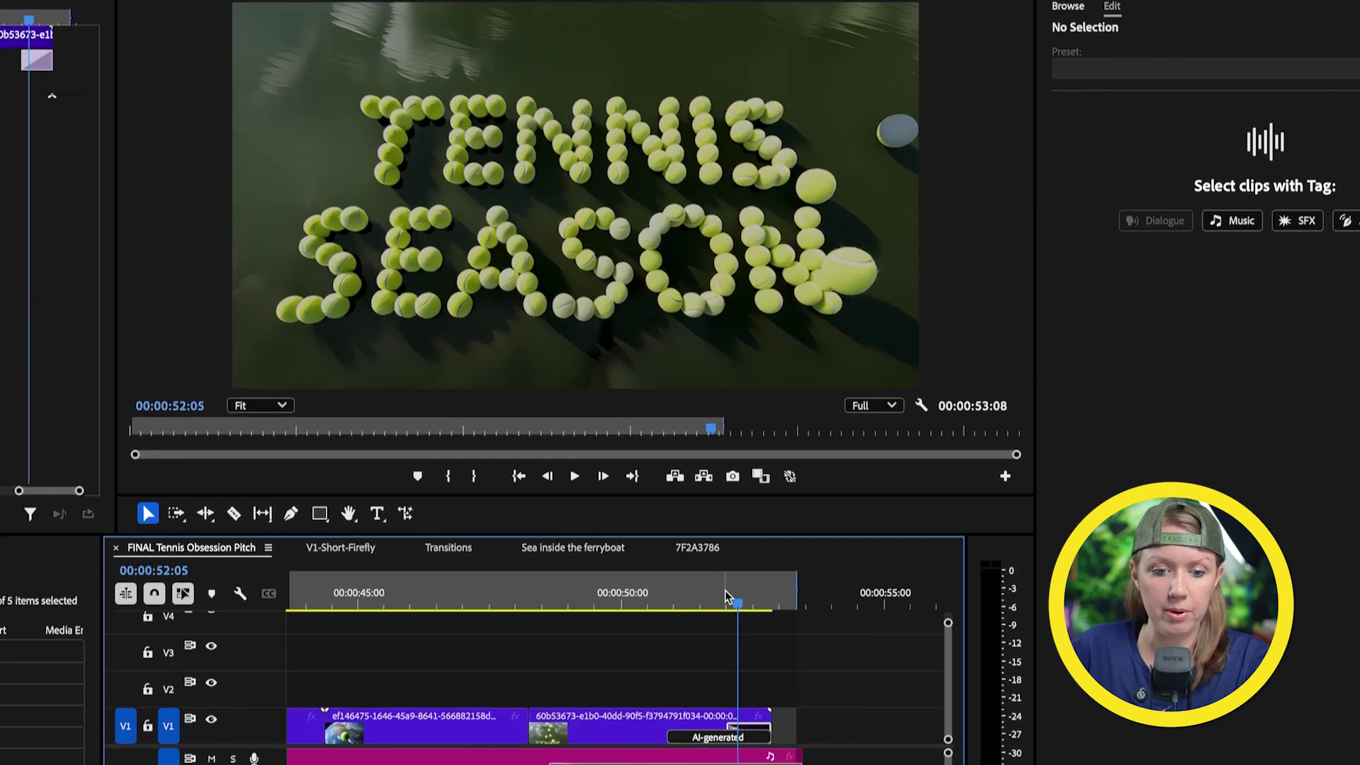
key("space")
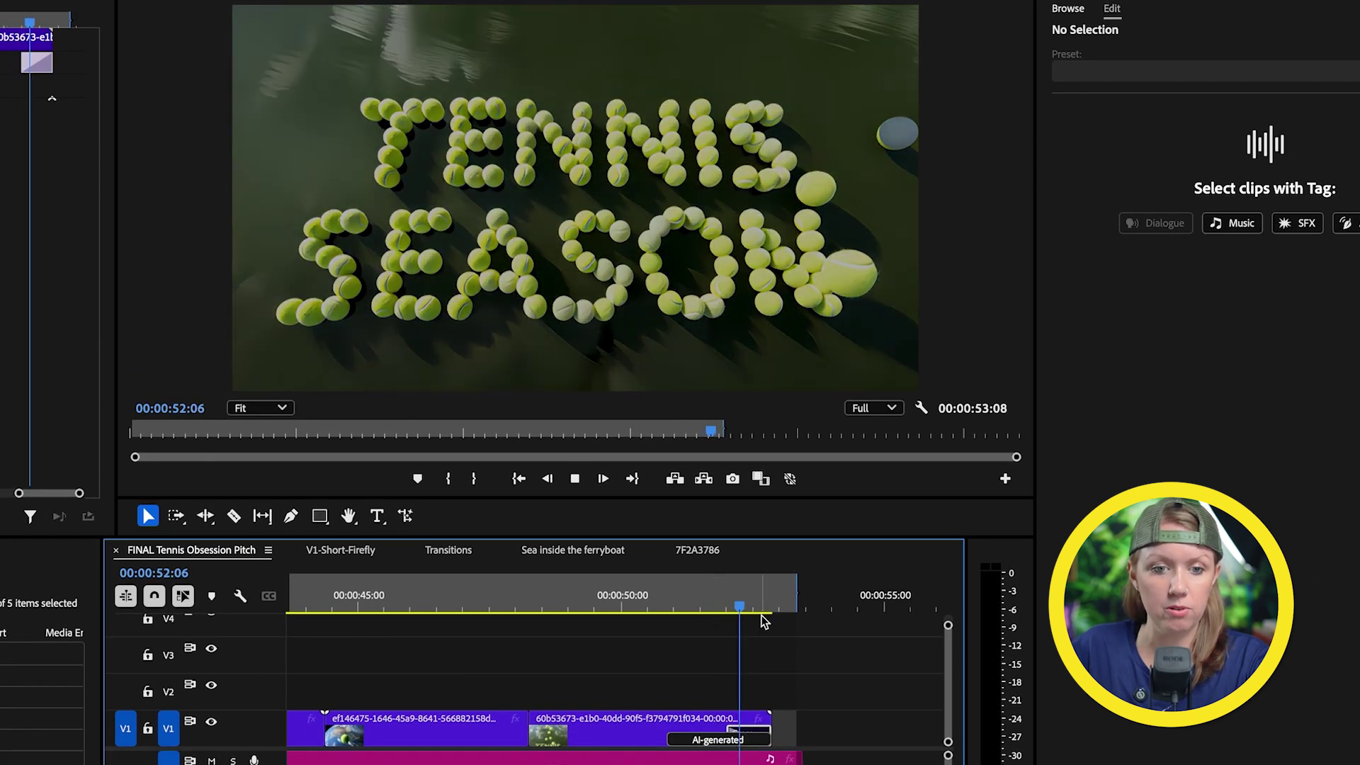
left_click_drag(610, 614, 675, 626)
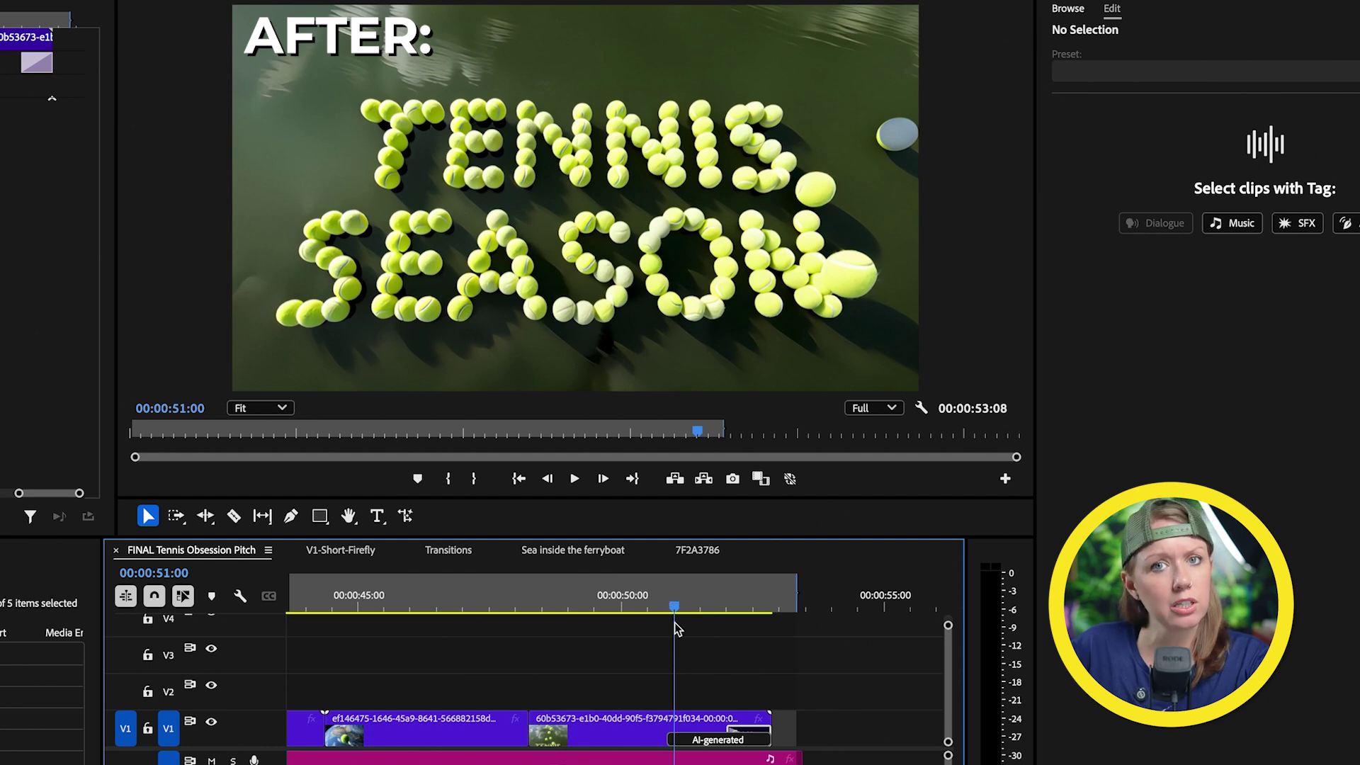
left_click_drag(675, 626, 689, 626)
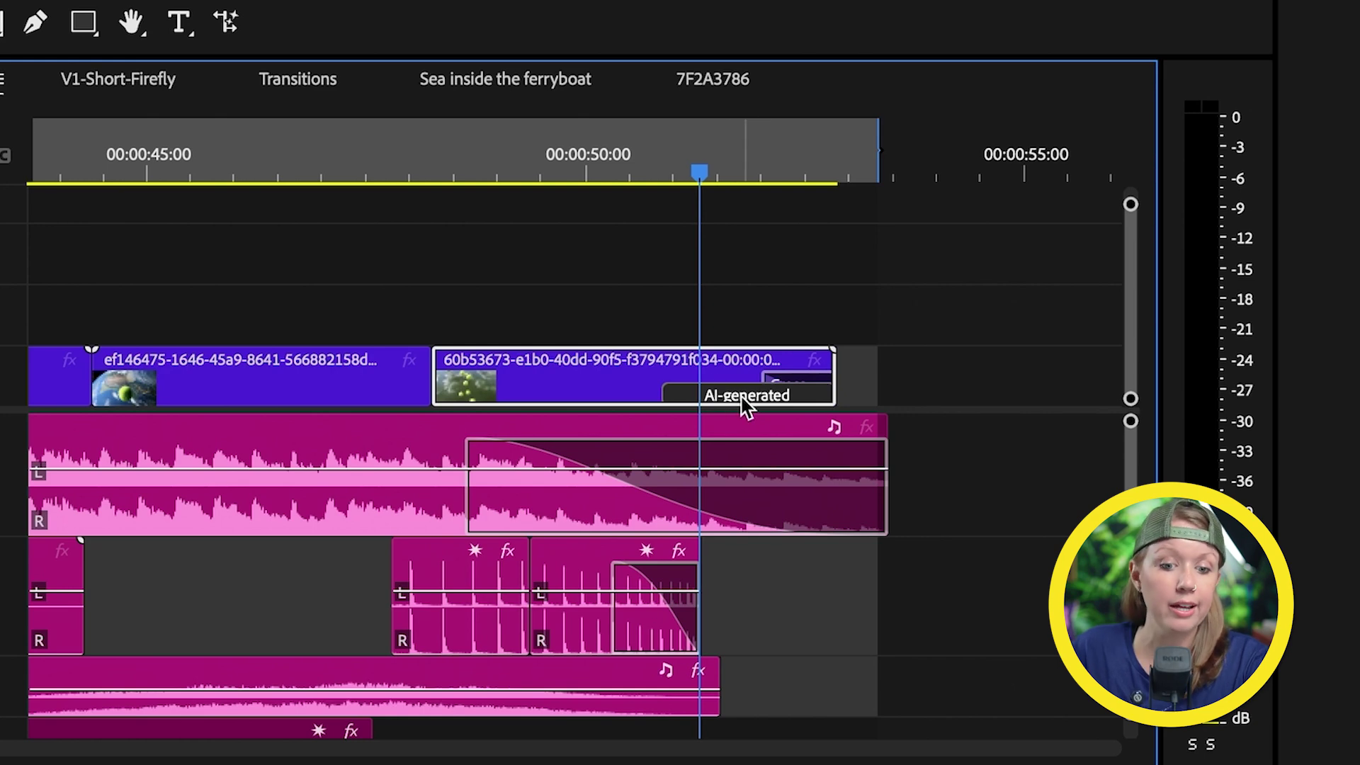
left_click(742, 399)
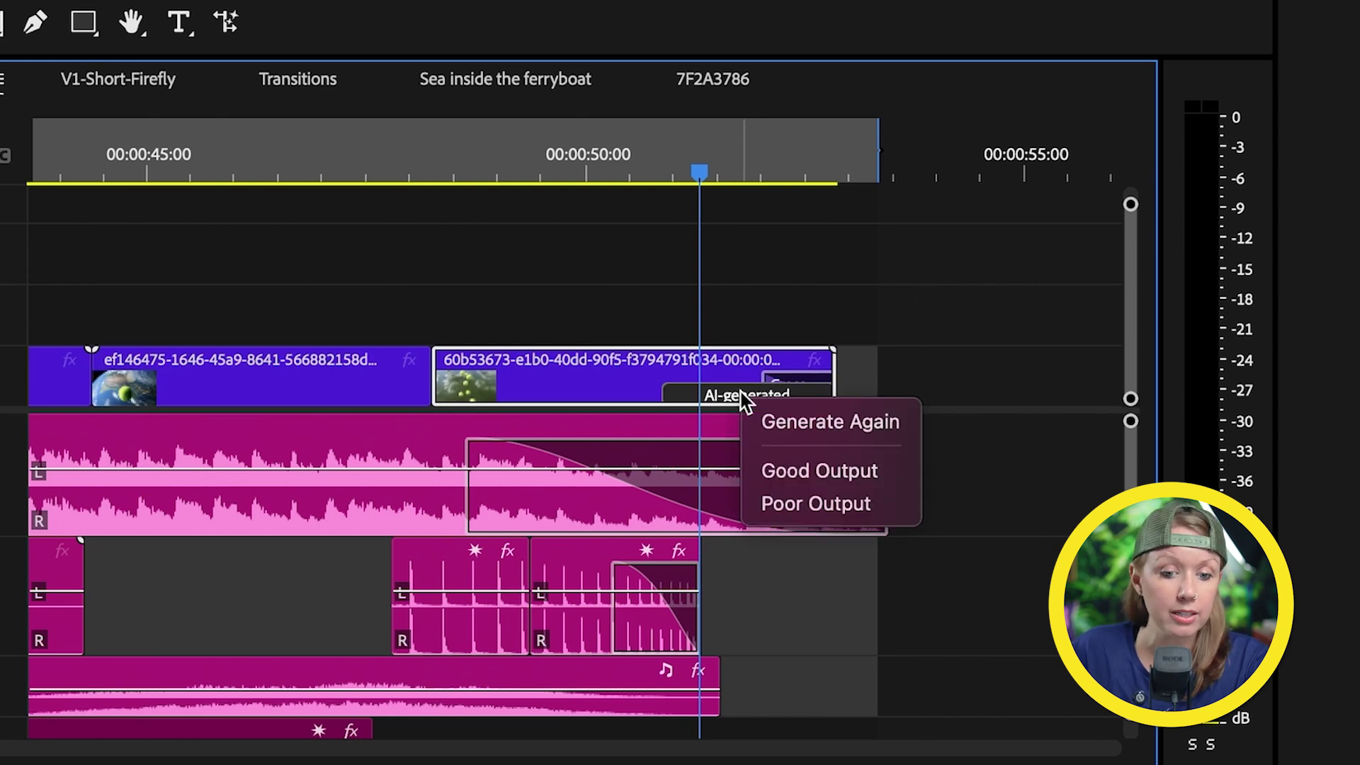
left_click(867, 505)
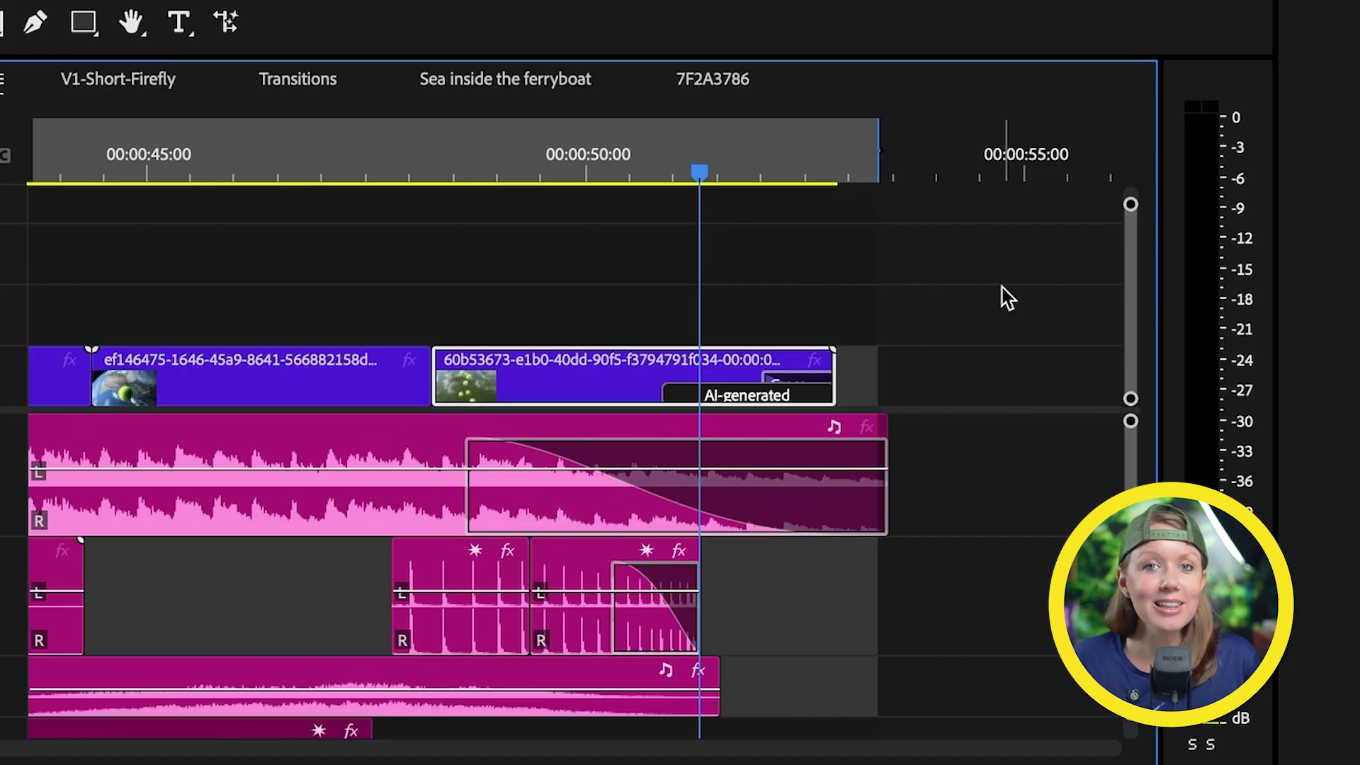
left_click(716, 398)
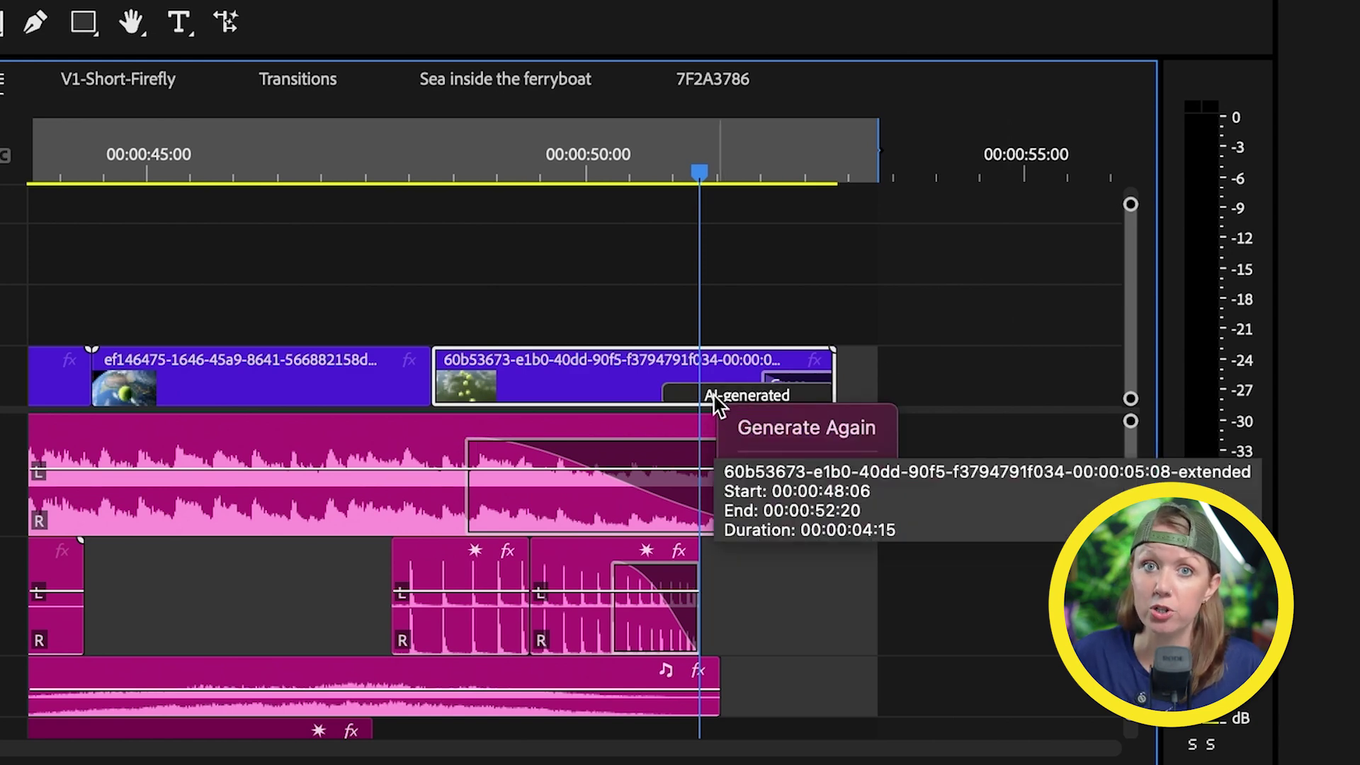
left_click(777, 299)
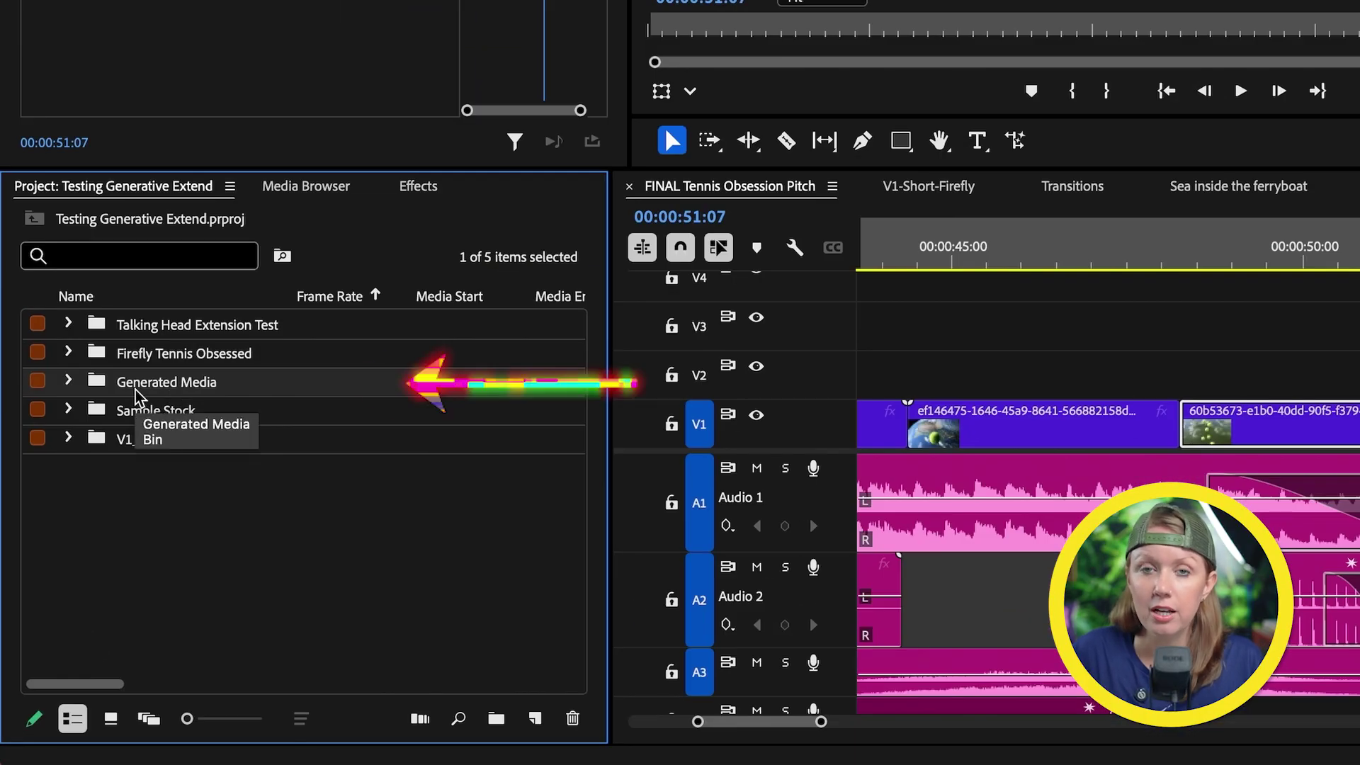
- Expand Generated Media and reveal the generated typewriter clip's file in Finder
left_click(68, 383)
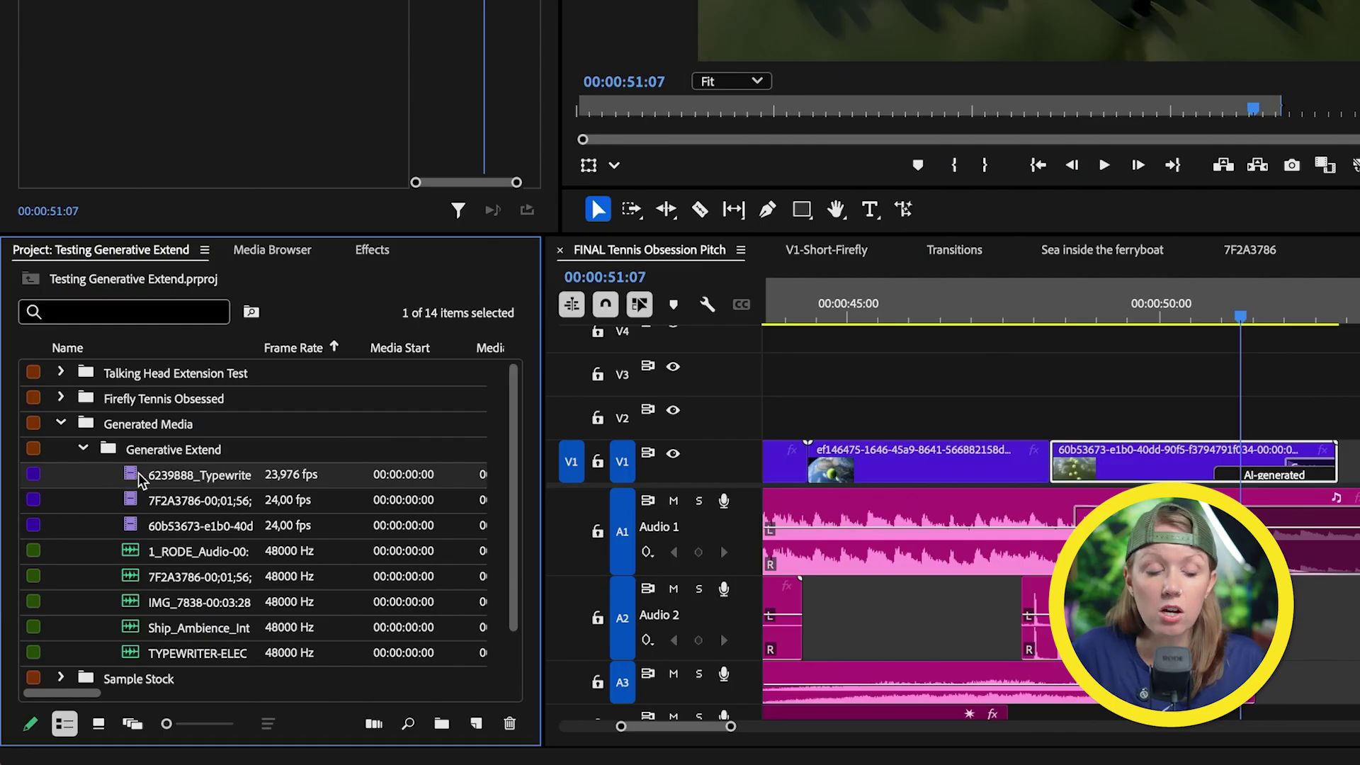
right_click(139, 483)
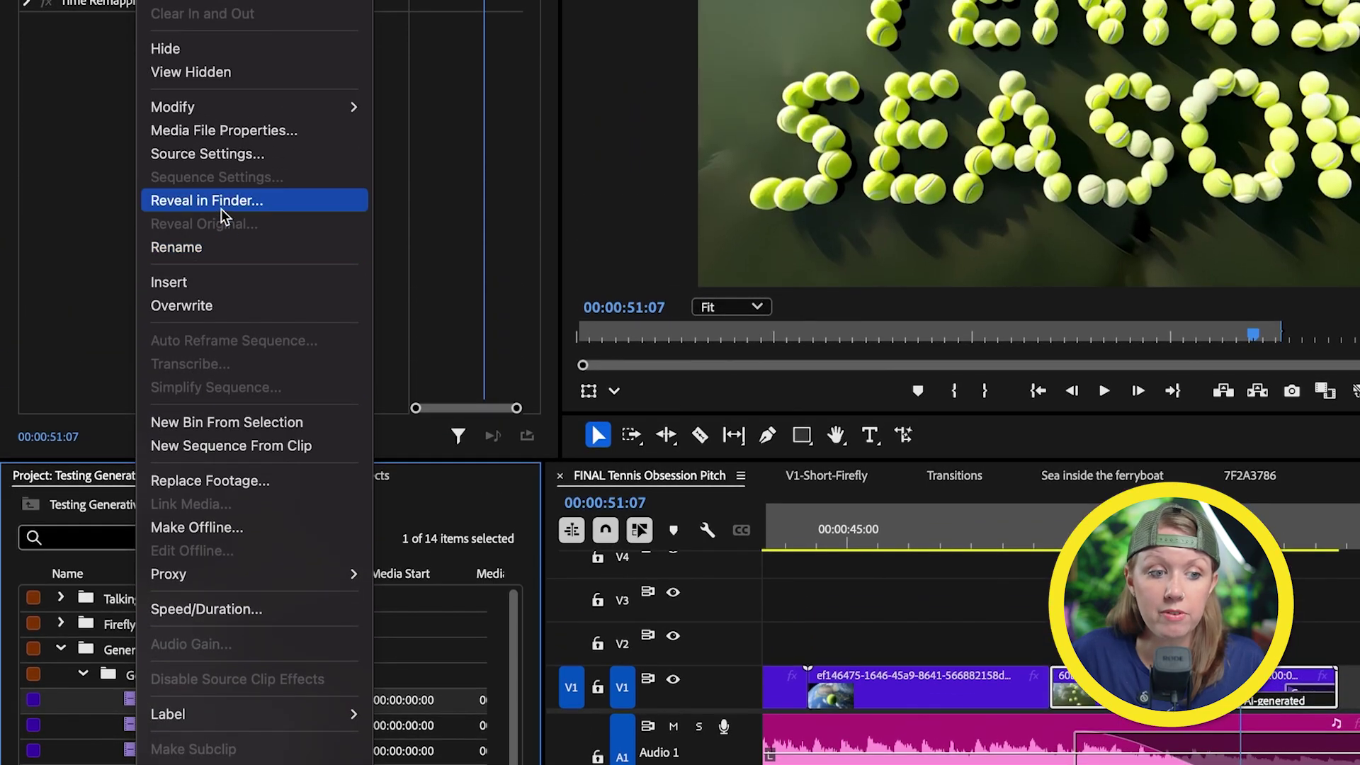
left_click(222, 206)
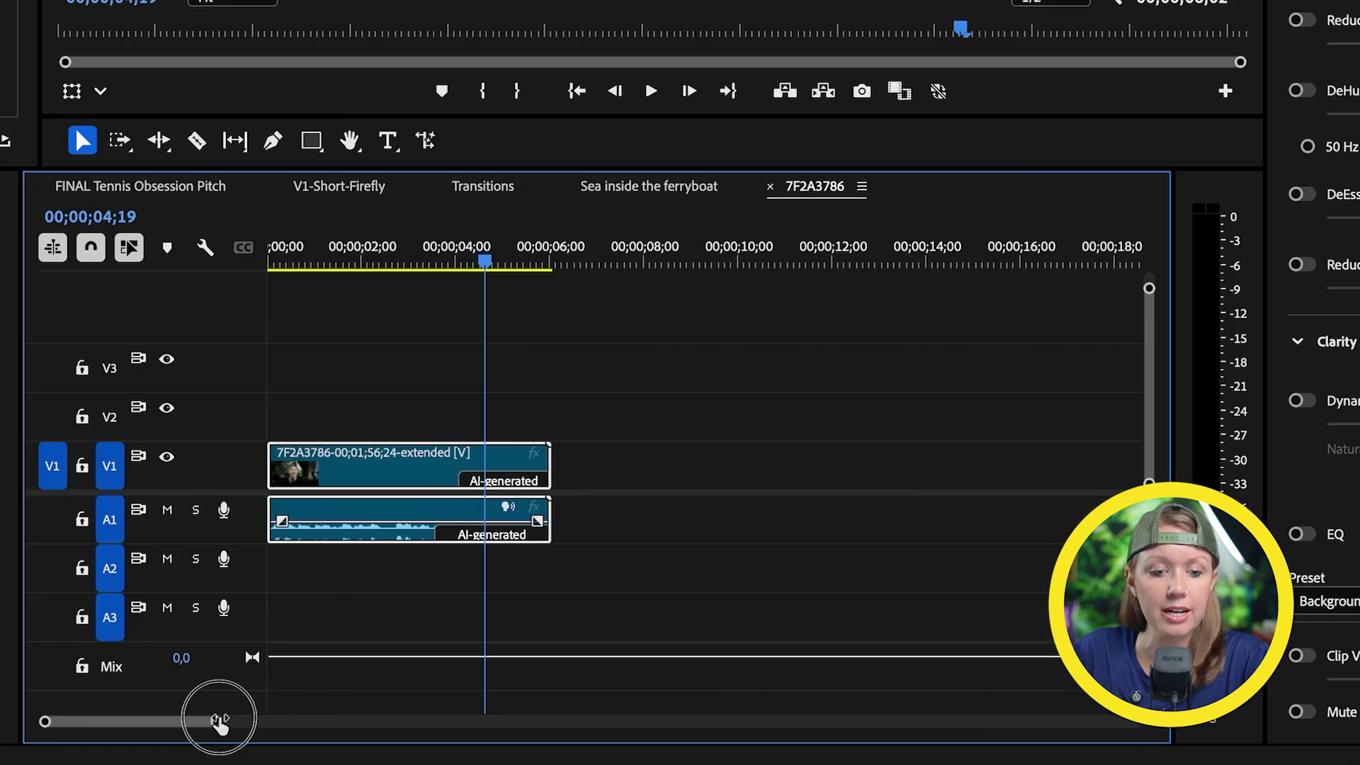
left_click_drag(460, 747, 423, 747)
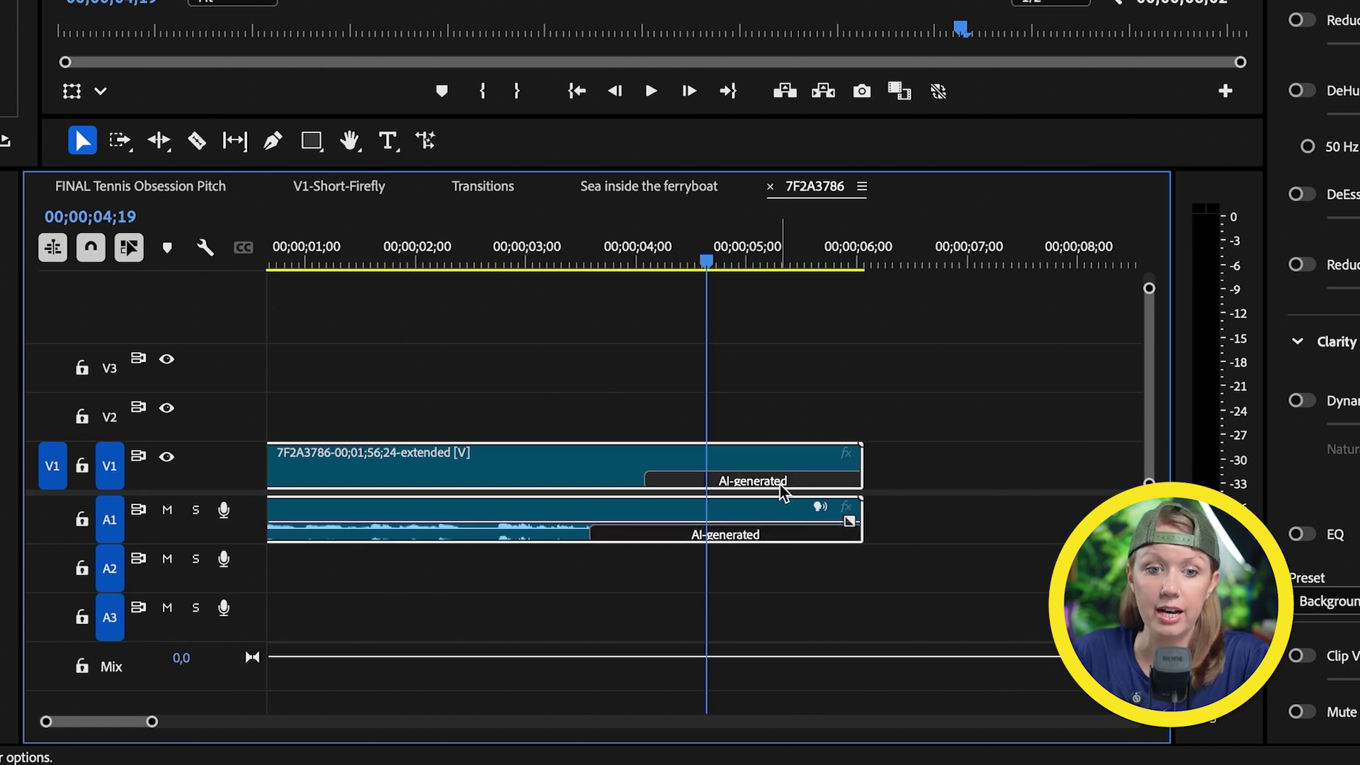
left_click_drag(473, 257, 365, 259)
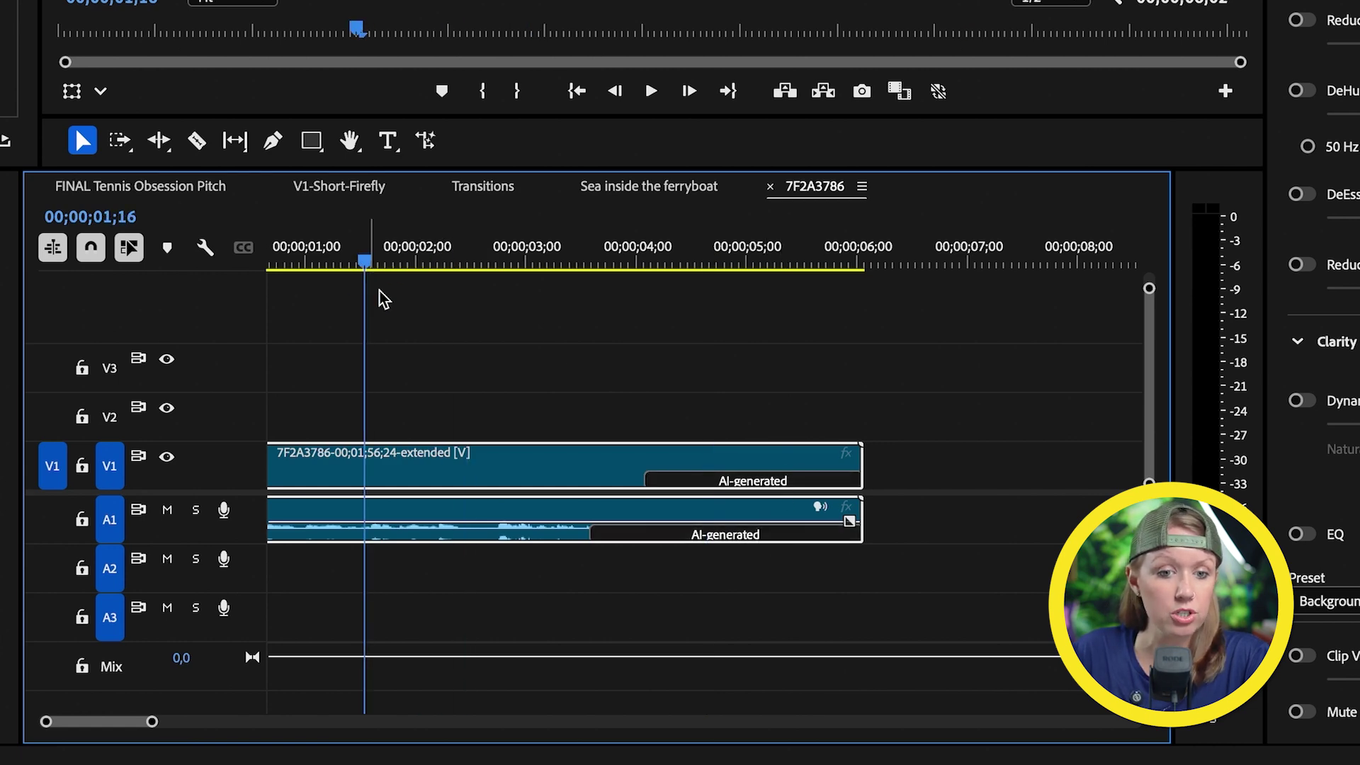
left_click_drag(154, 724, 216, 724)
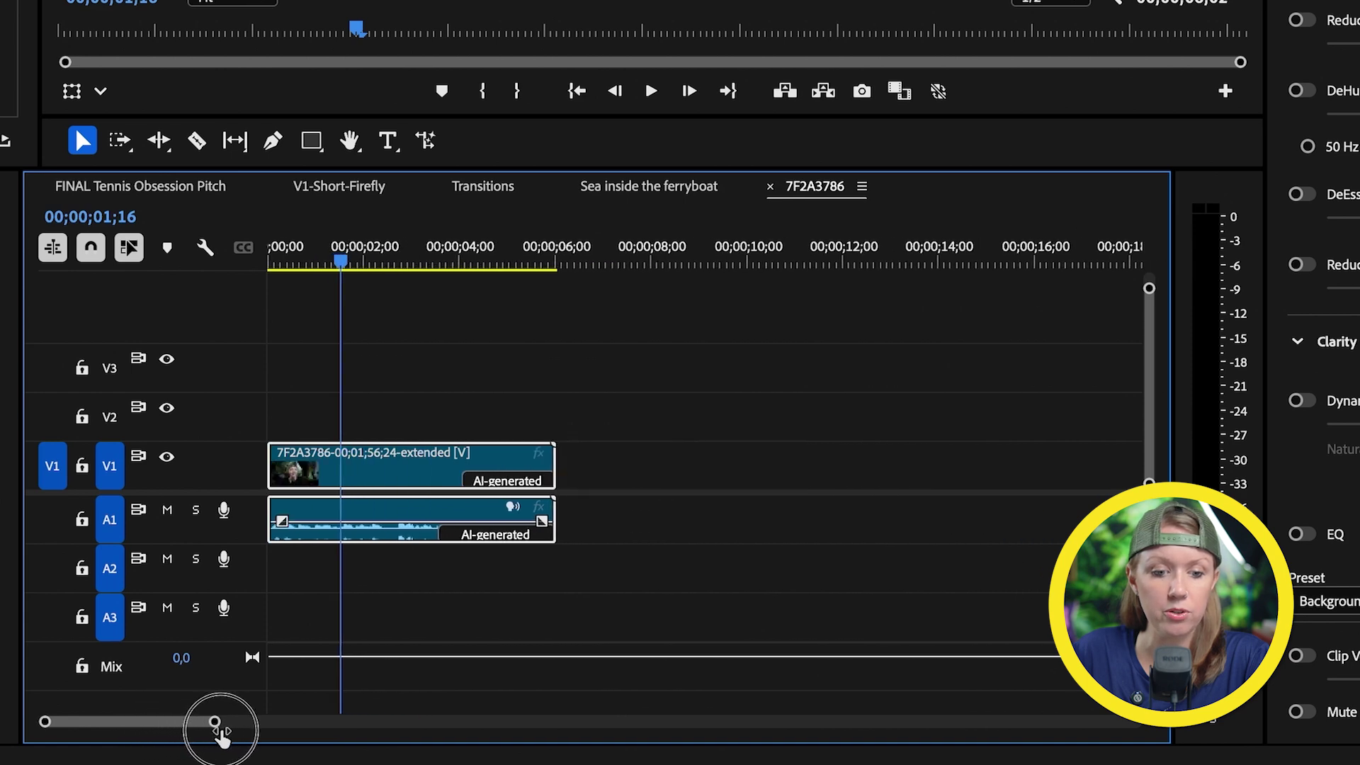
key("space")
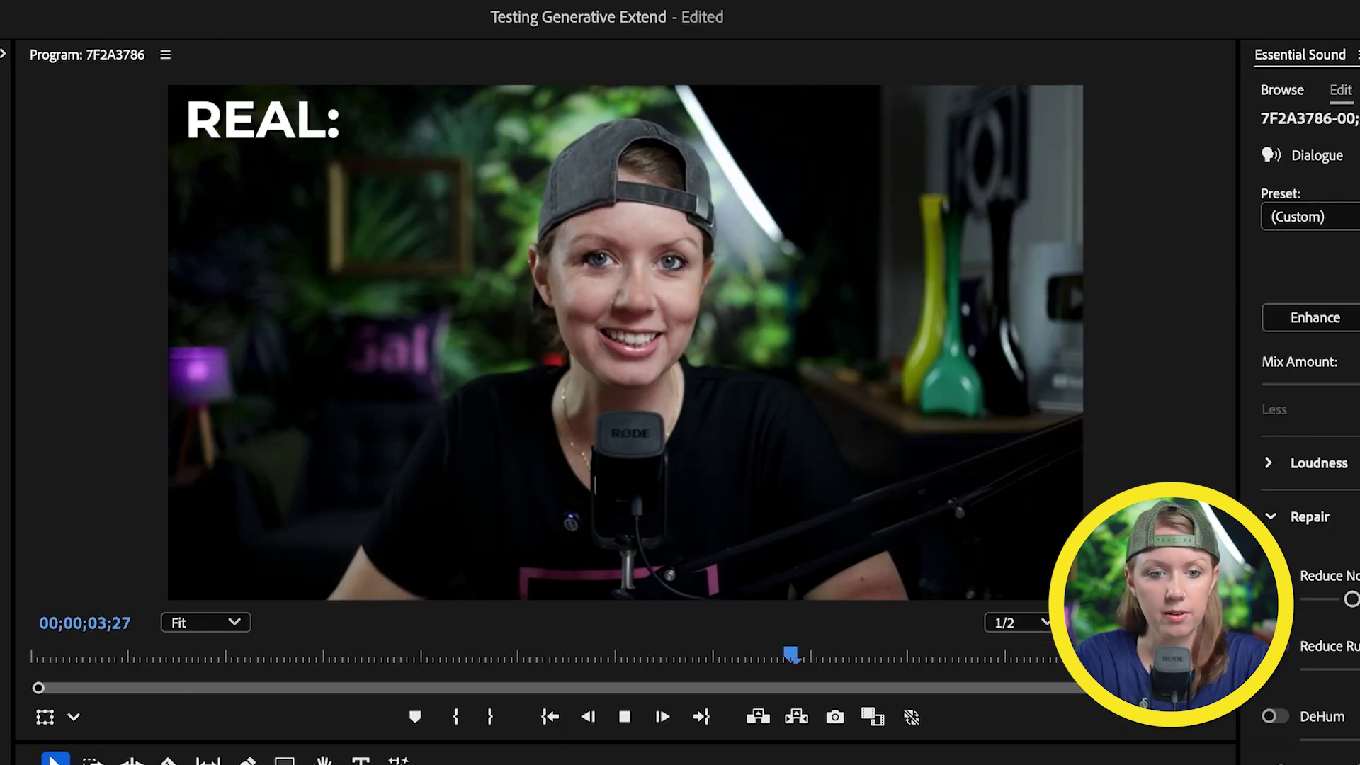
left_click_drag(436, 764, 462, 764)
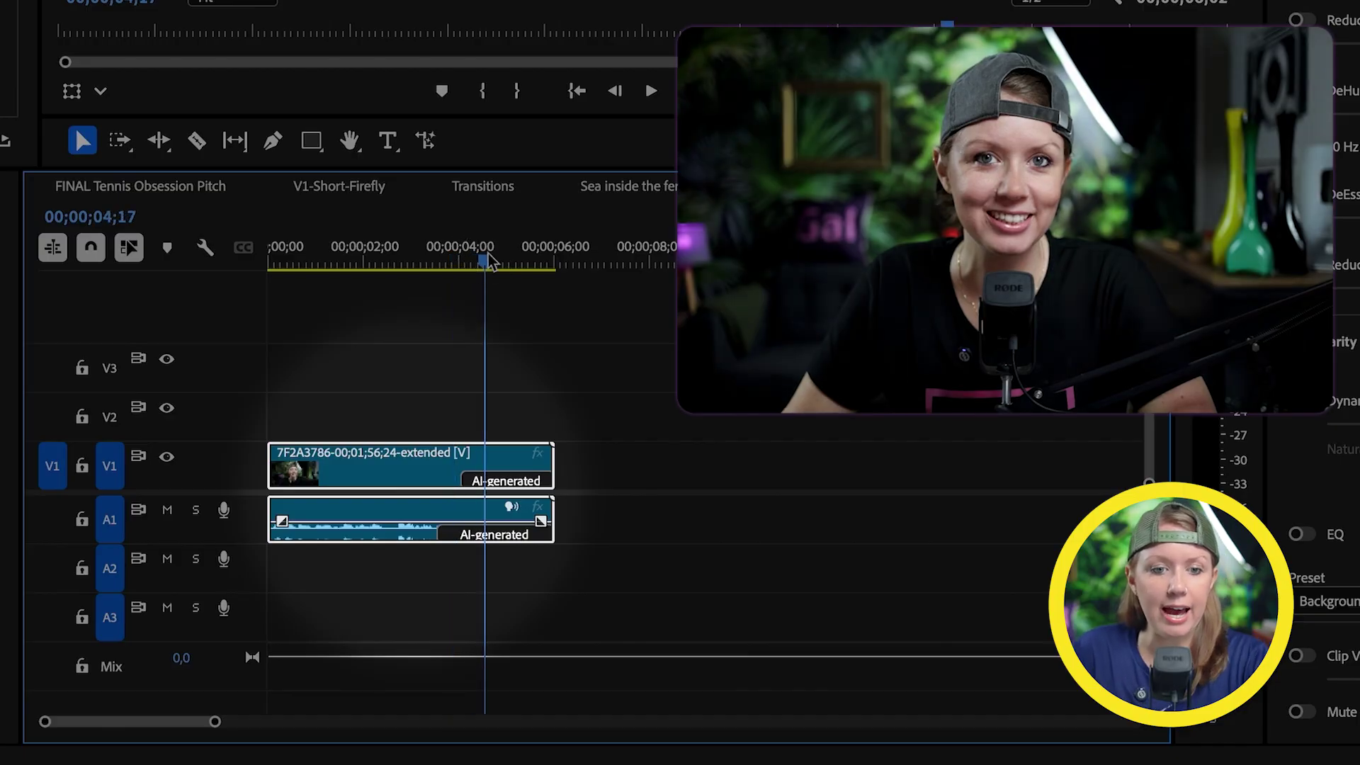
left_click_drag(489, 260, 462, 260)
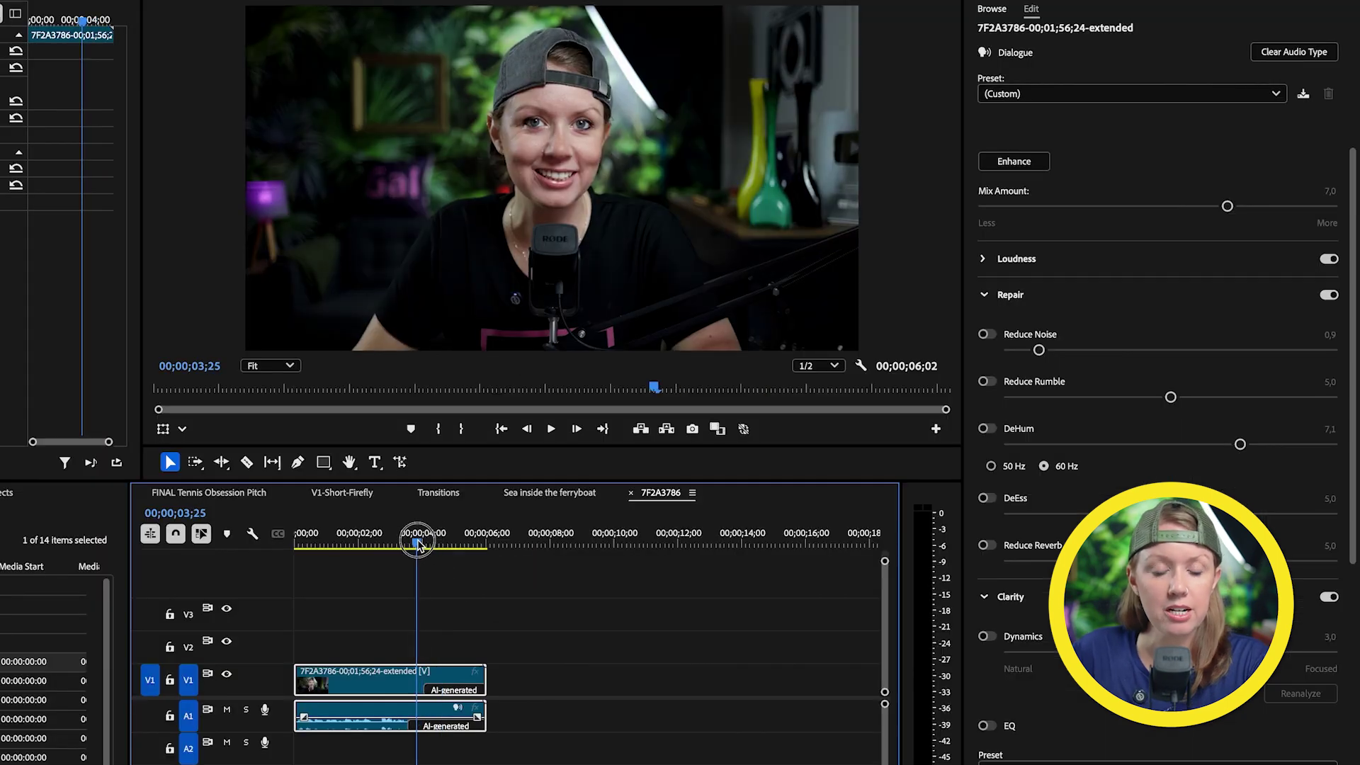
mouse_move(419, 544)
left_mouse_down()
mouse_move(476, 544)
mouse_move(418, 549)
mouse_move(440, 551)
left_mouse_up()
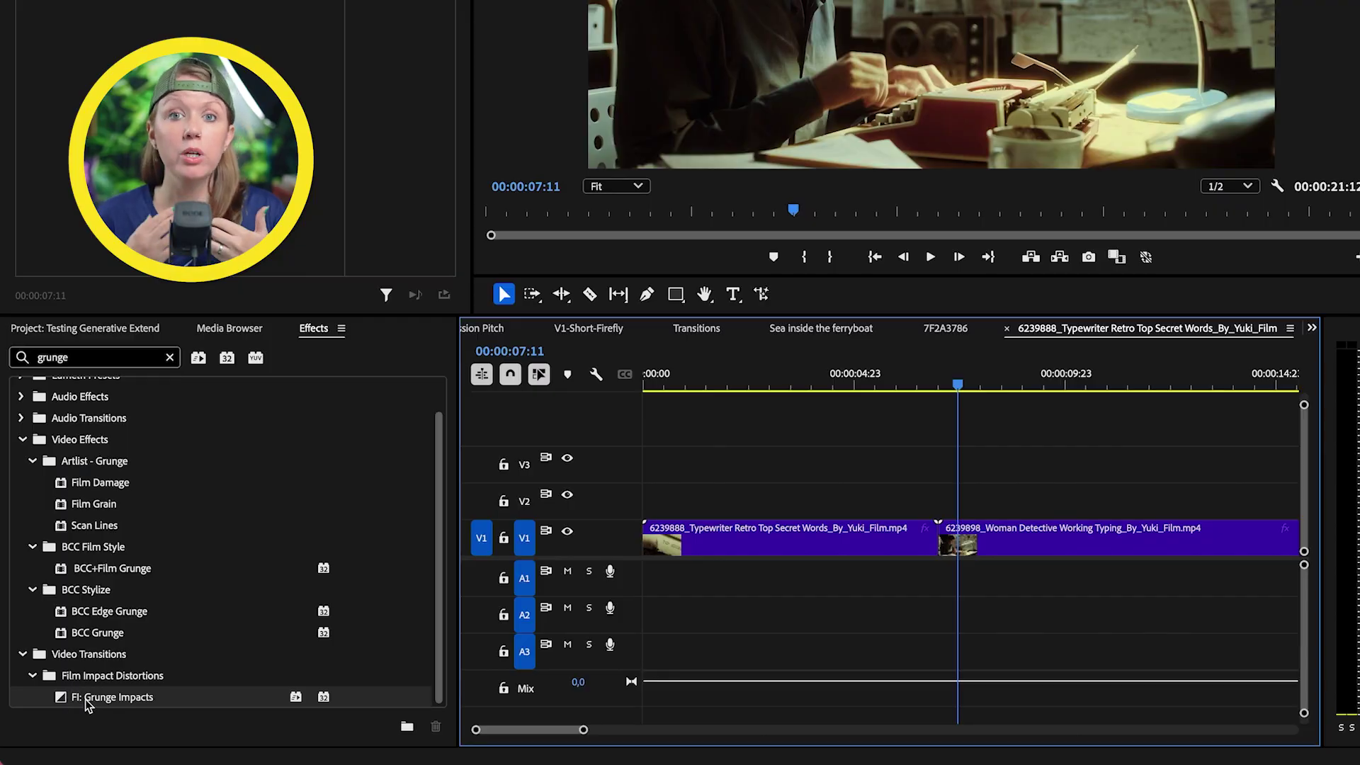
- Drop FI: Grunge Impacts on the Typewriter–Woman Detective cut and accept the insufficient-media warning
left_click_drag(85, 699, 938, 551)
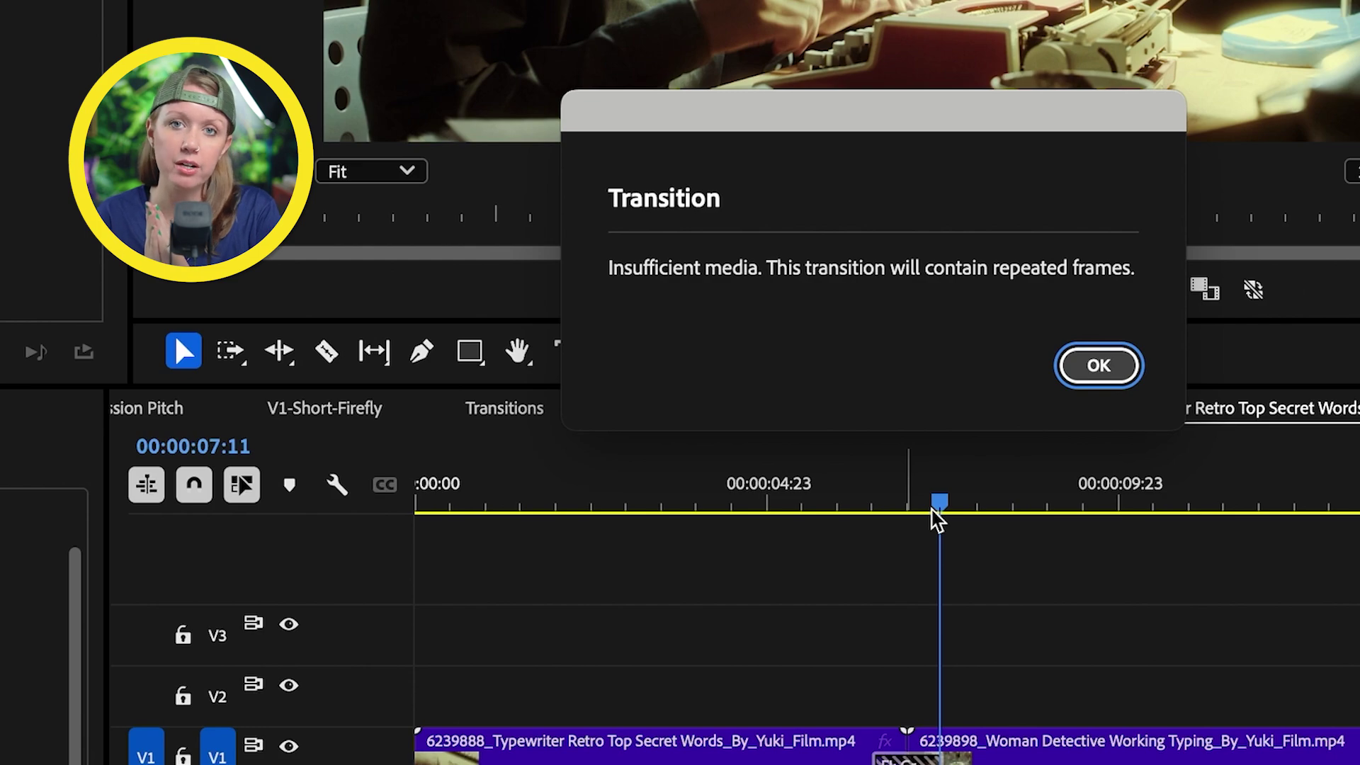
left_click(1109, 382)
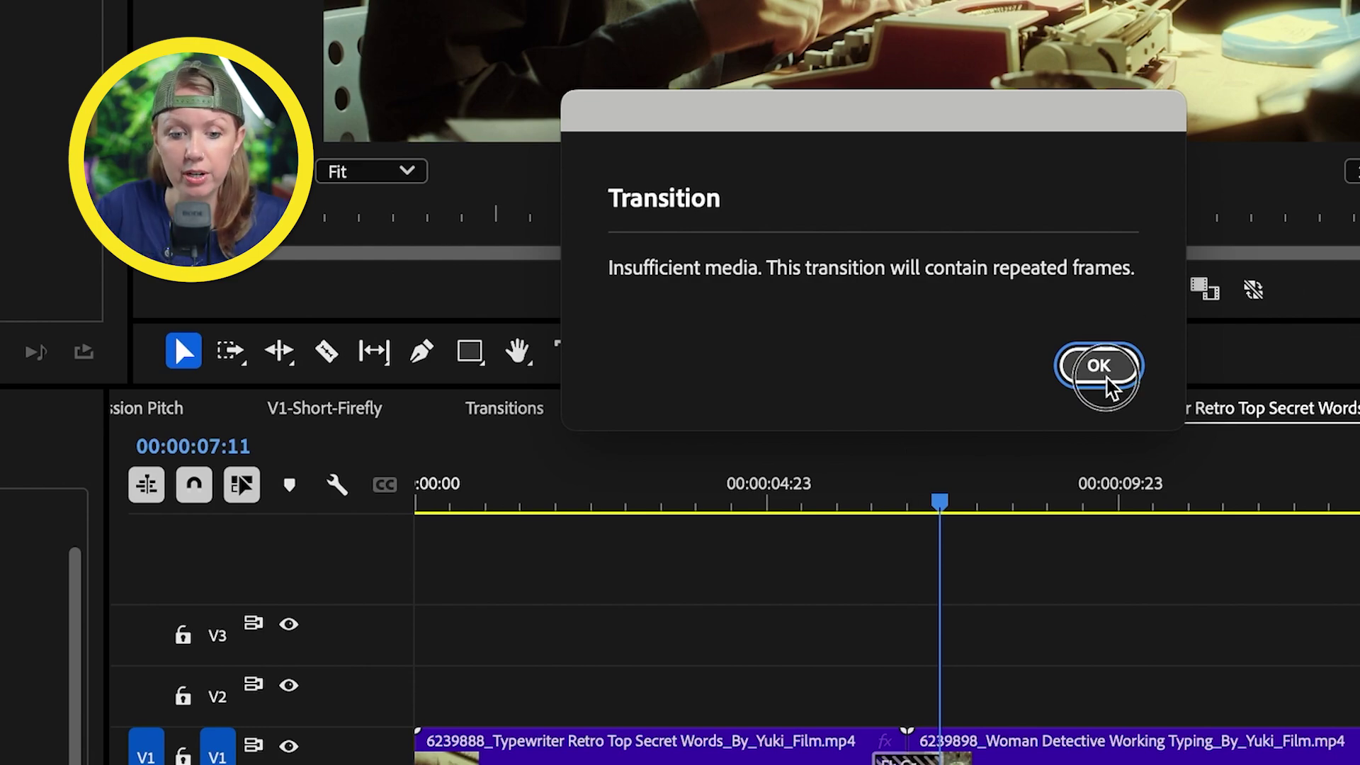
- Preview the Grunge Impacts transition, then delete it from the cut
key("j")
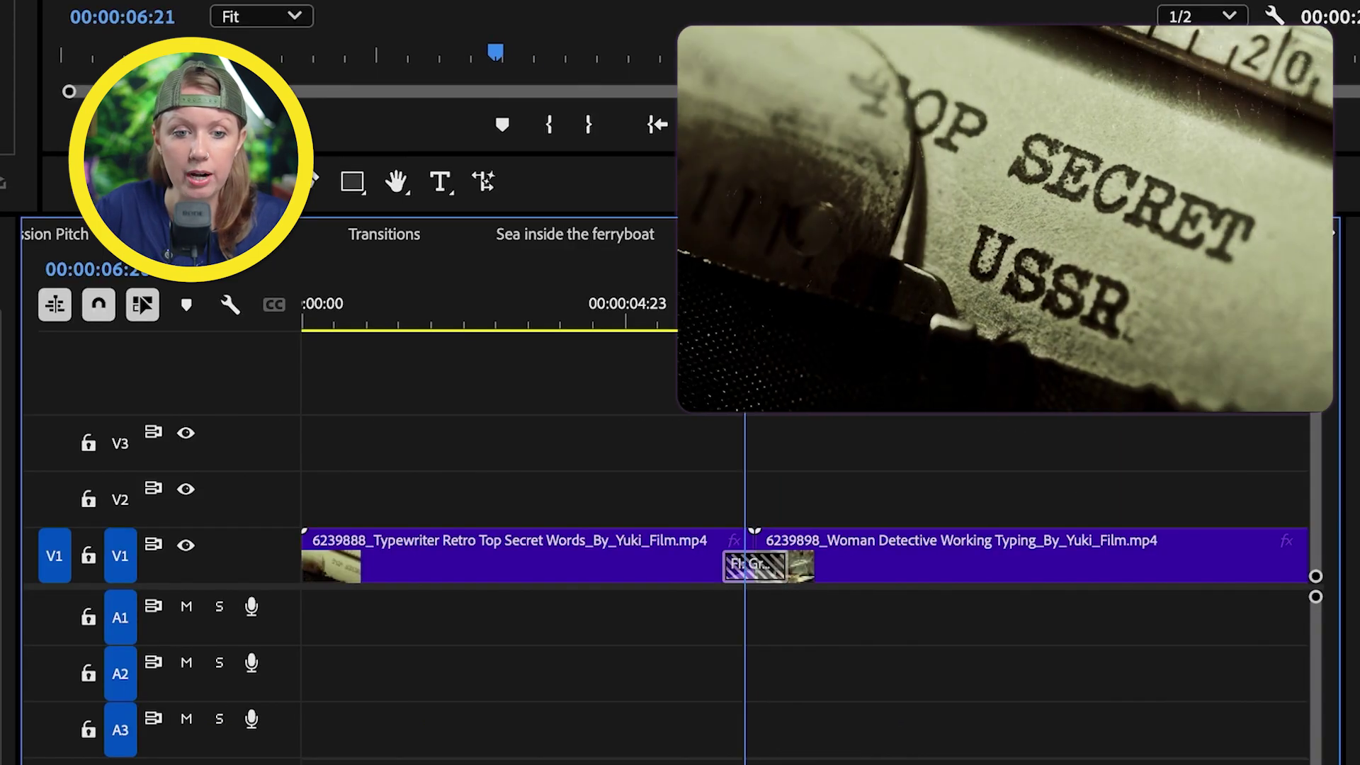
key("l")
key("k")
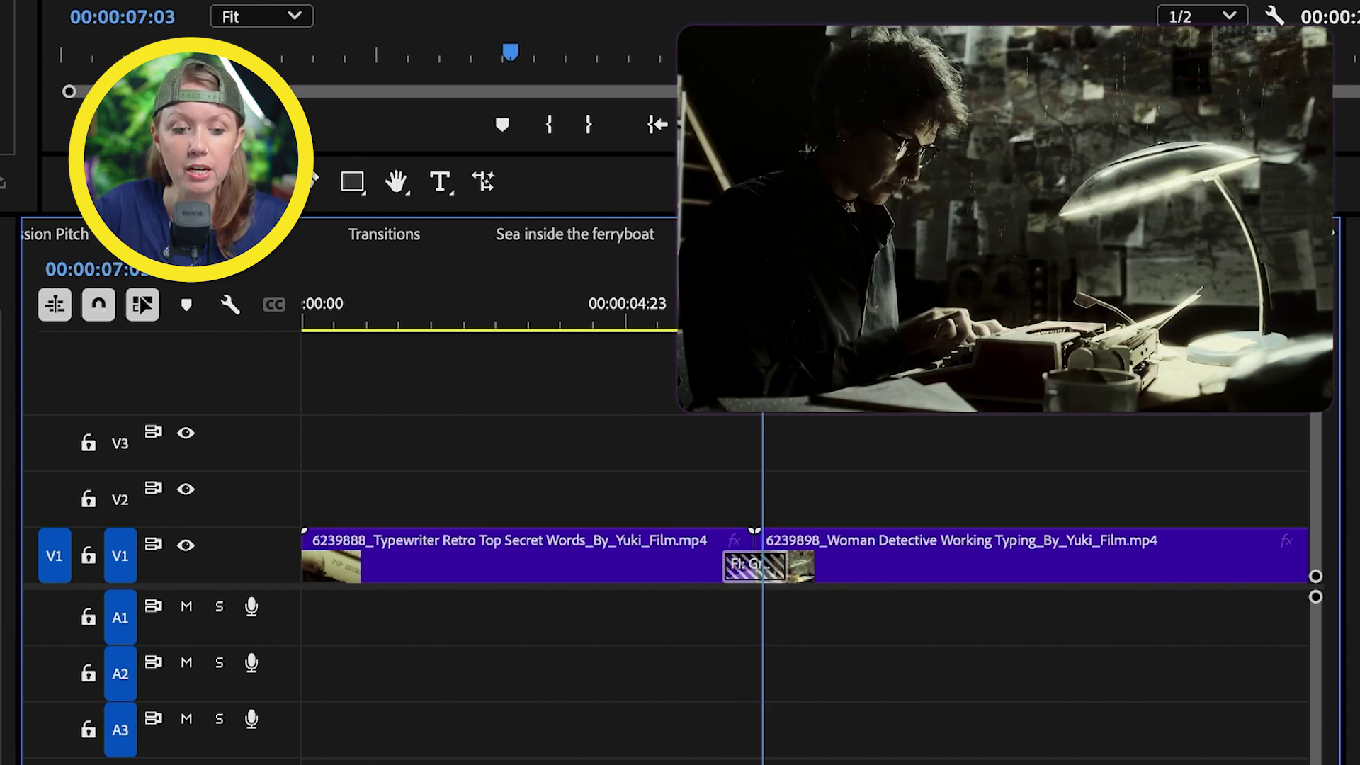
key("=")
left_click(759, 578)
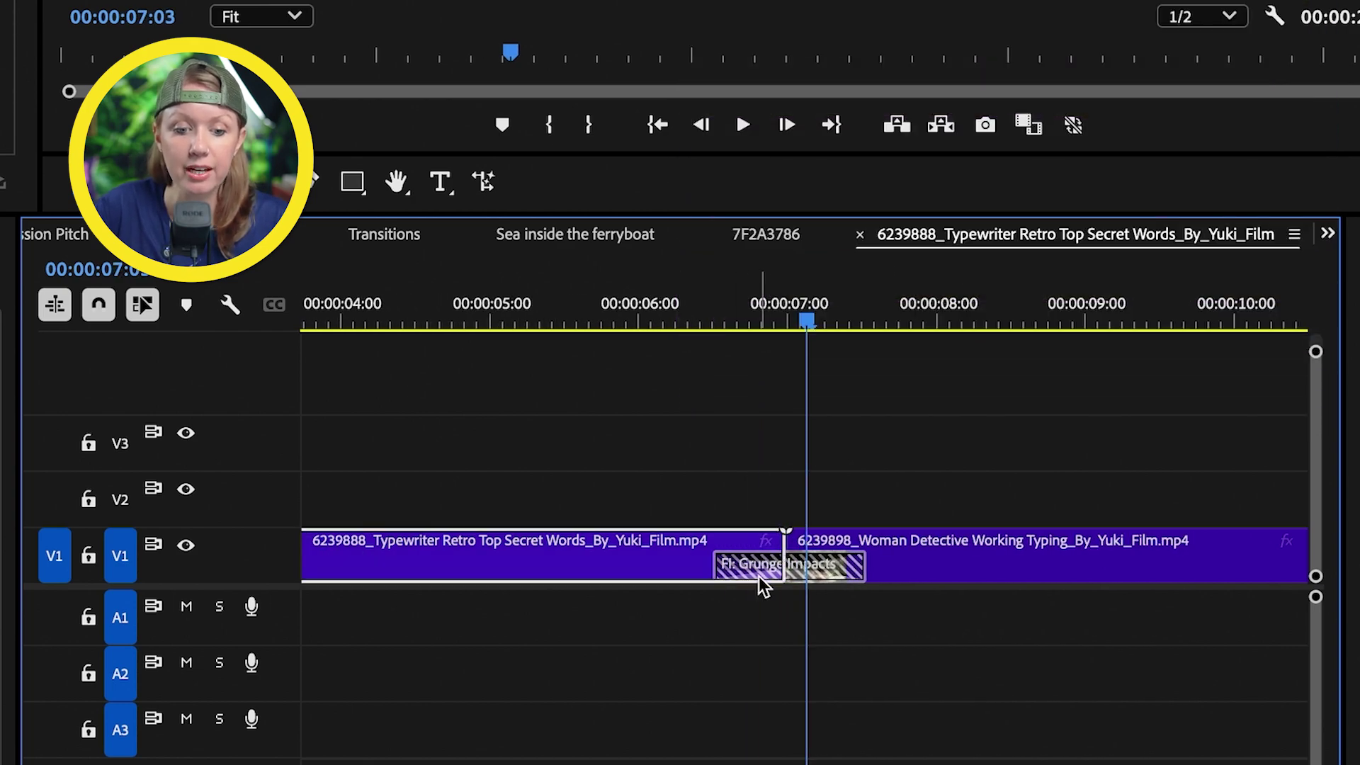
left_click(788, 567)
key("Delete")
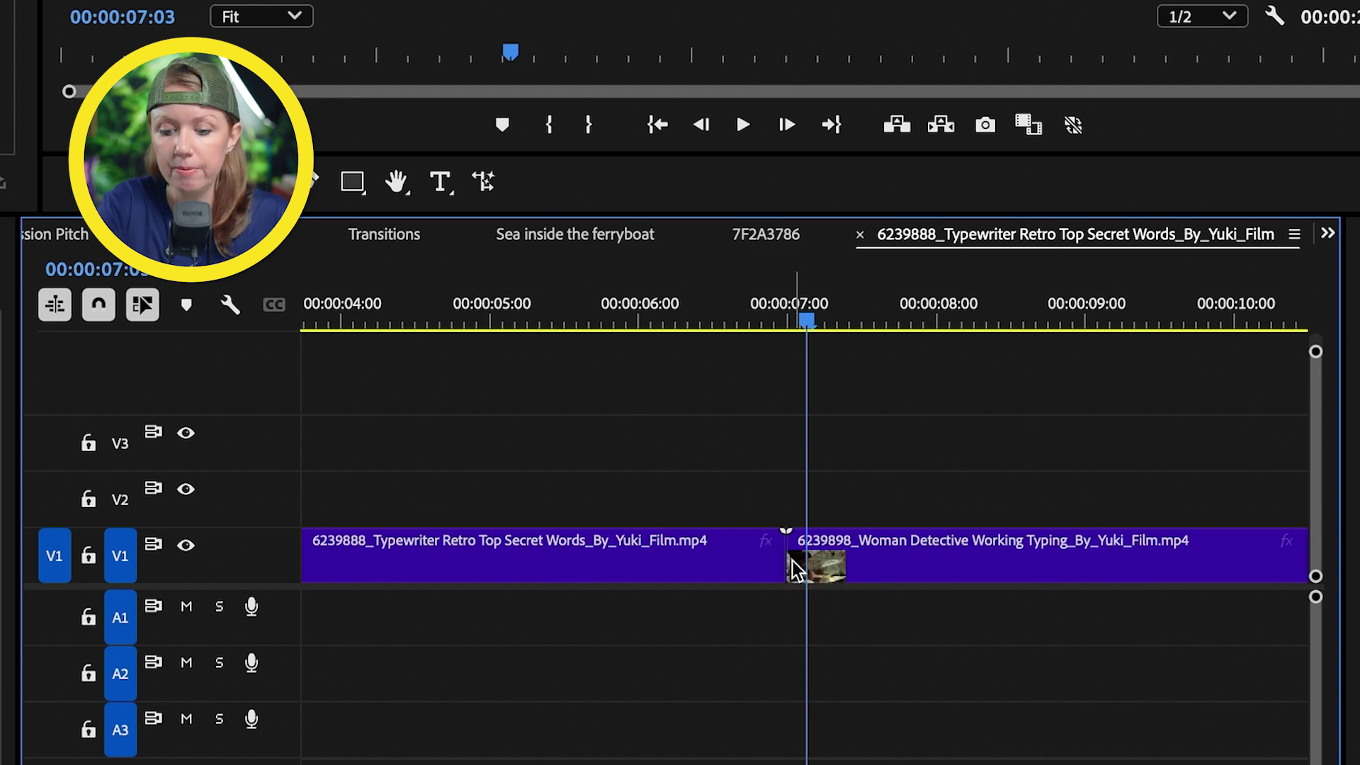
- Move the Woman Detective clip later on V1, leaving a gap after Typewriter
left_click_drag(878, 567, 1031, 570)
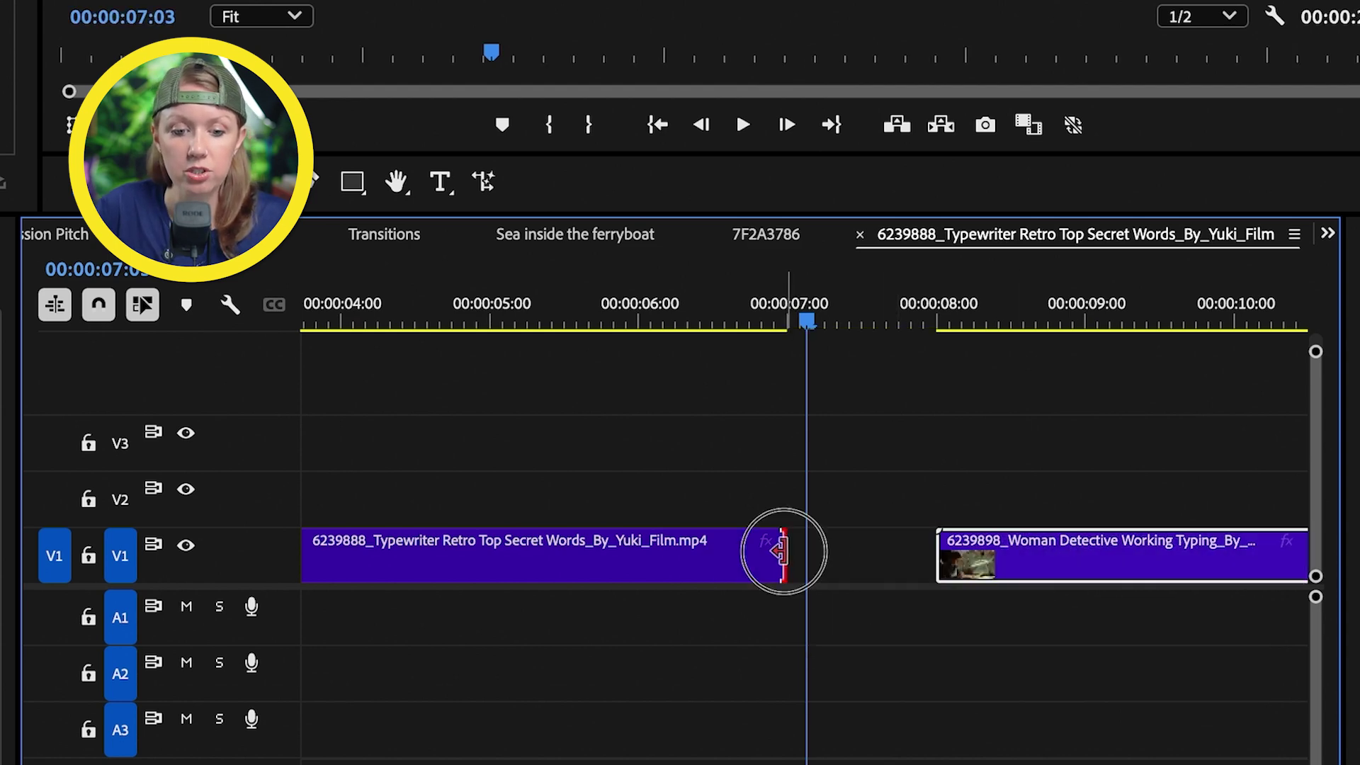
left_click_drag(779, 549, 845, 562)
left_click_drag(809, 322, 783, 352)
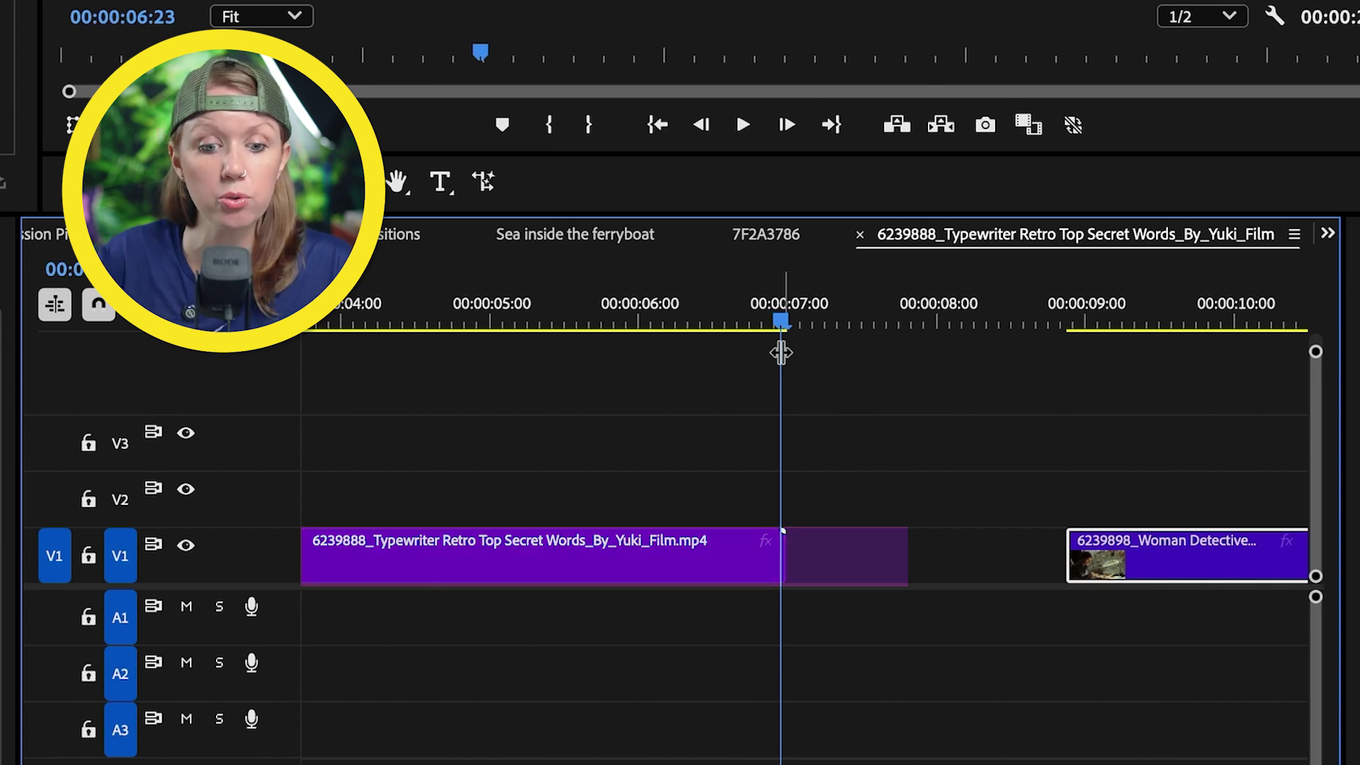
- Push the Woman Detective clip about 2 seconds later on V1
left_click(1101, 567)
left_click_drag(1102, 566, 1228, 567)
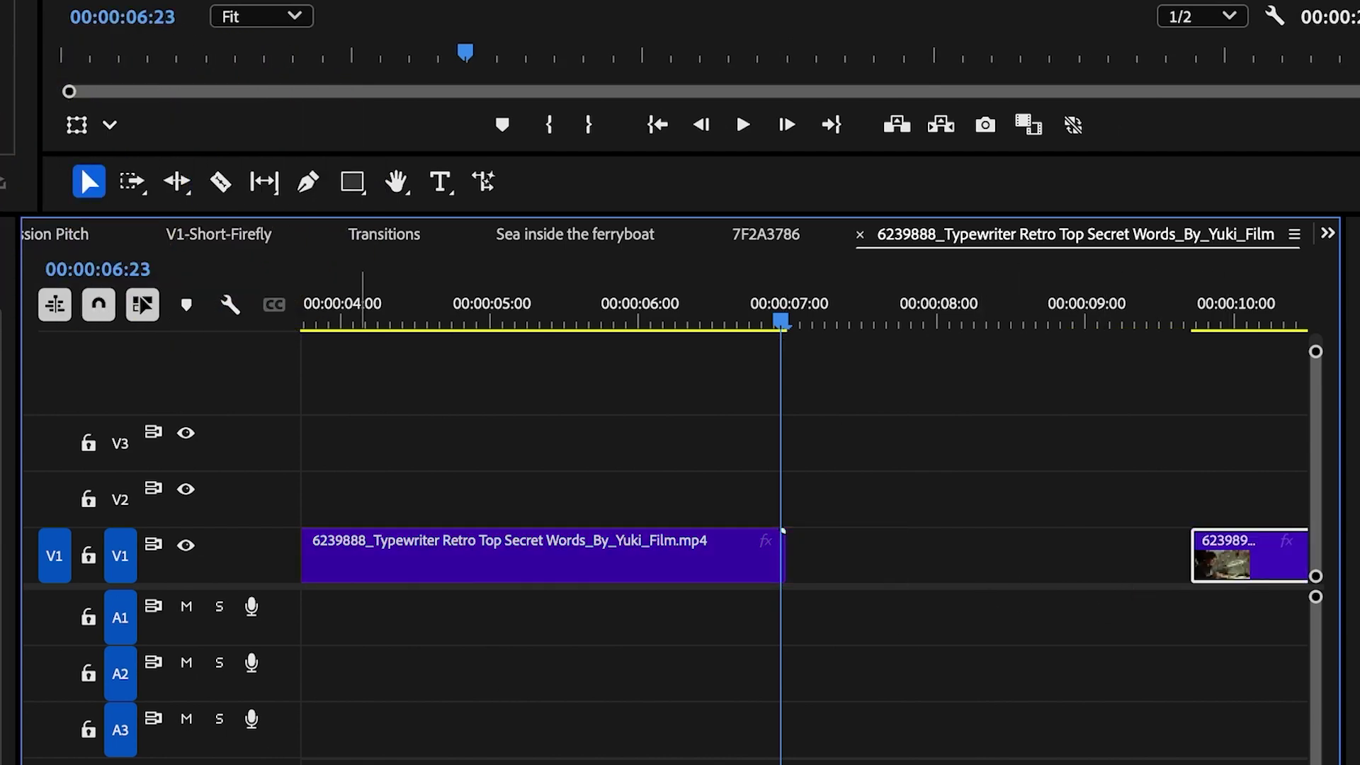
key("minus")
left_click_drag(1041, 542, 1178, 542)
- AI-extend the Typewriter clip's end by 2 seconds and play back the generated footage
left_click(484, 183)
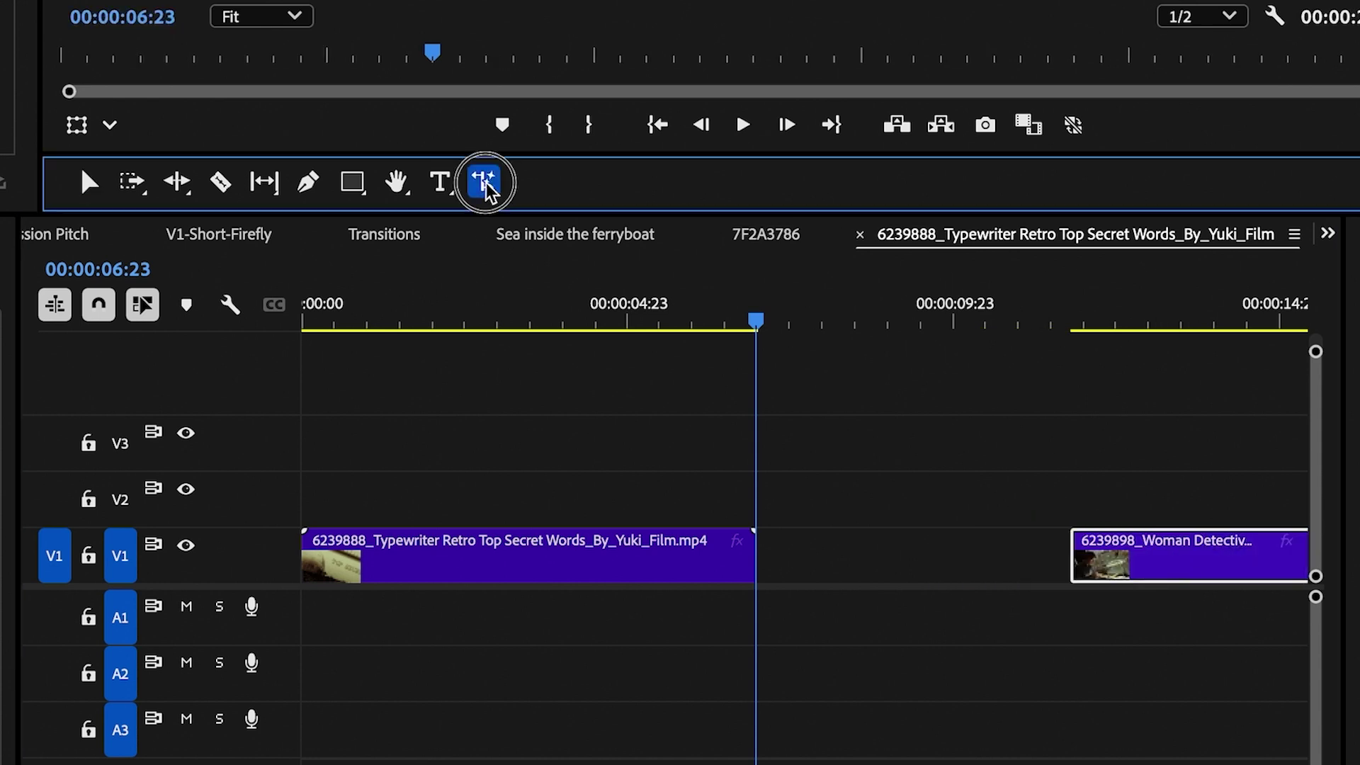
left_click_drag(765, 558, 1041, 559)
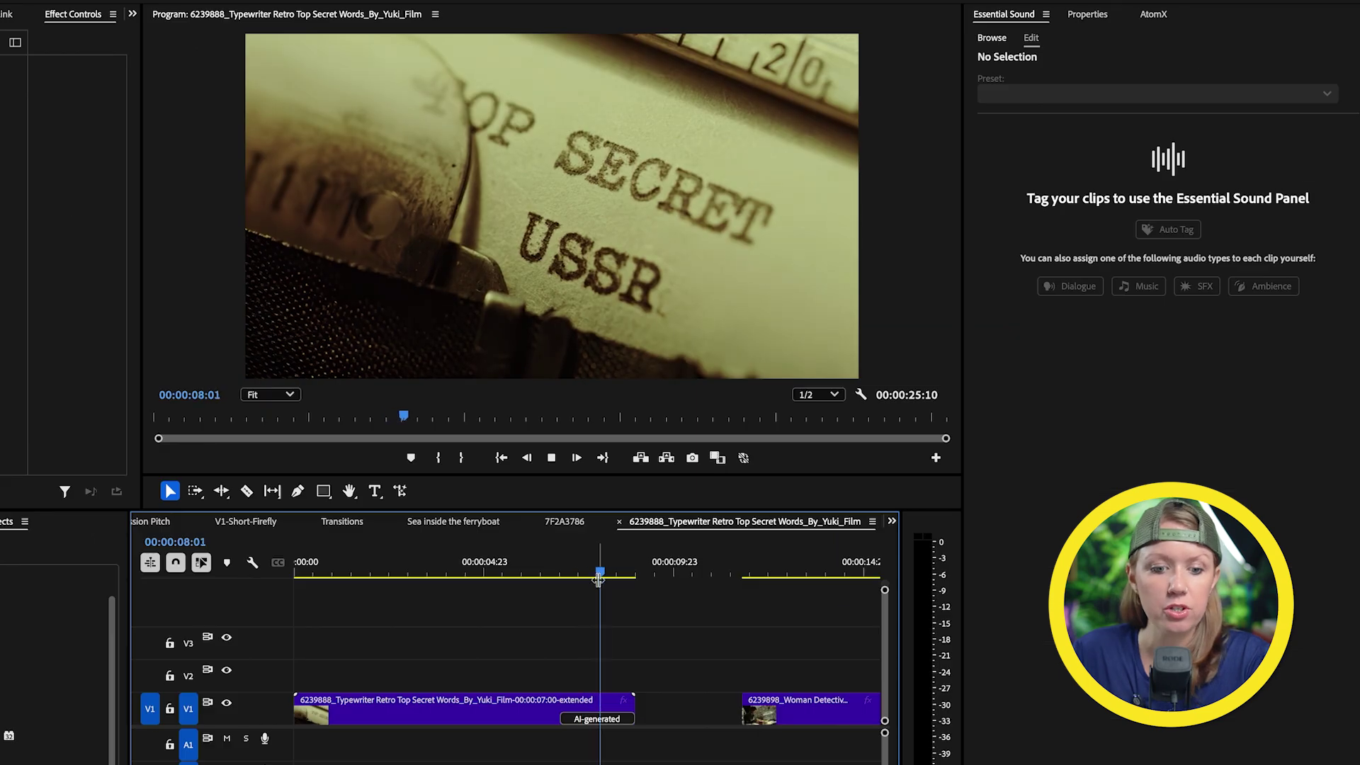
key("space")
left_click_drag(606, 581, 575, 581)
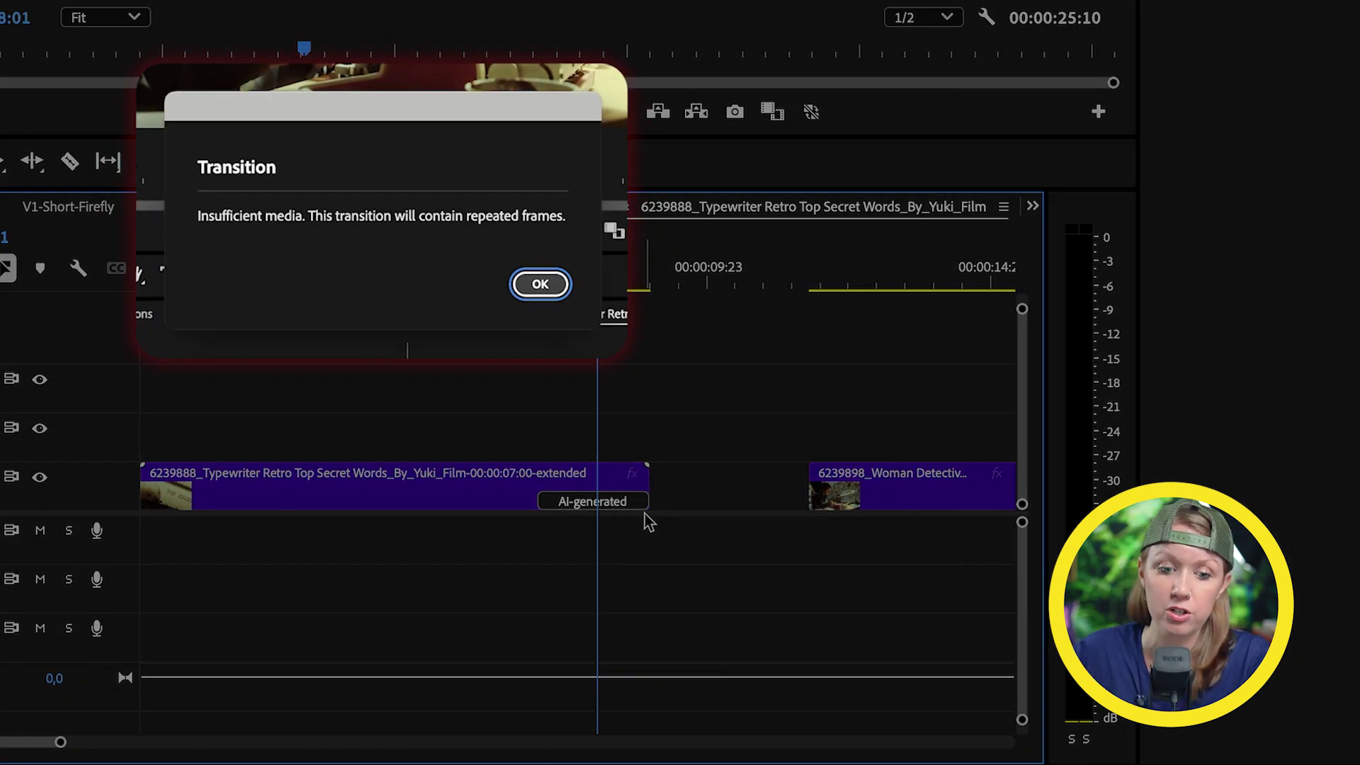
- Trim 4 frames off Typewriter, close the gap to Woman Detective, and apply FI: Grunge Impacts
left_click(612, 278)
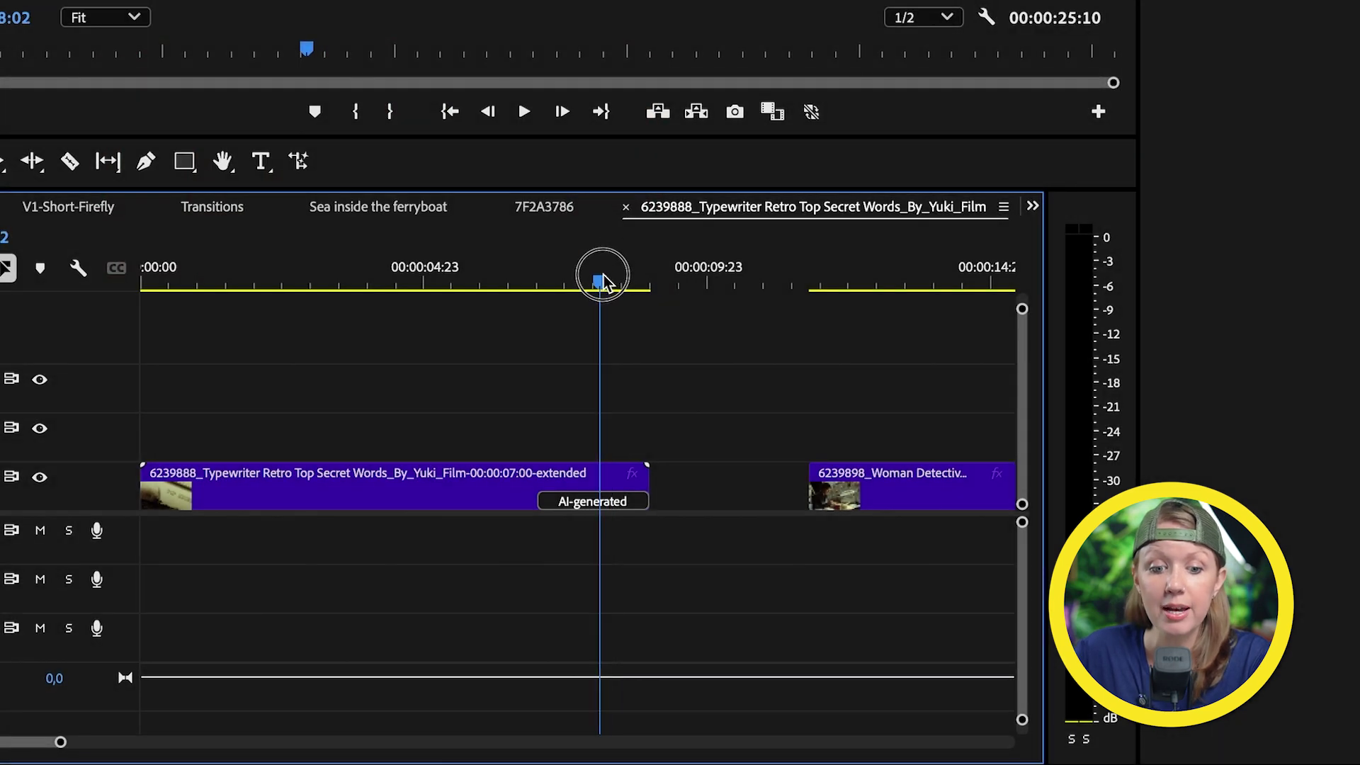
left_click_drag(647, 479, 599, 481)
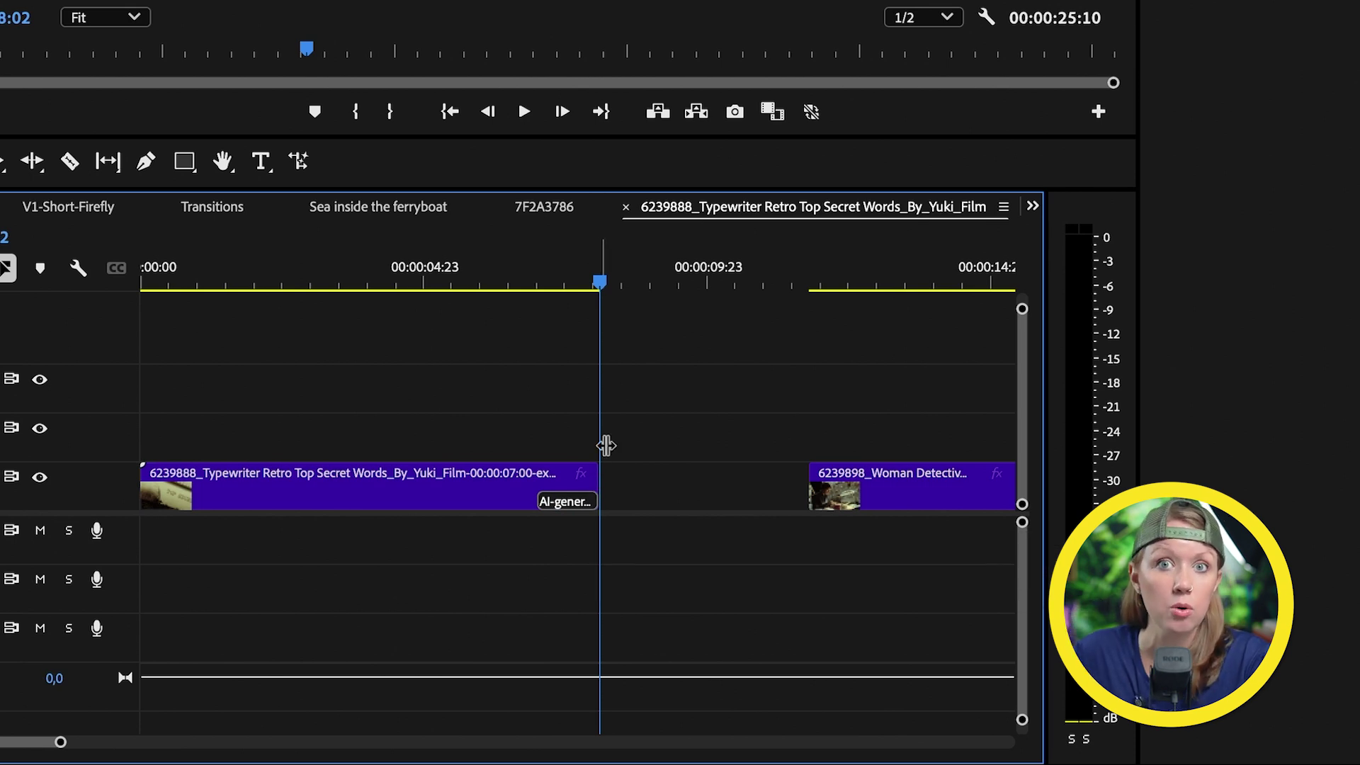
left_click_drag(919, 506, 697, 504)
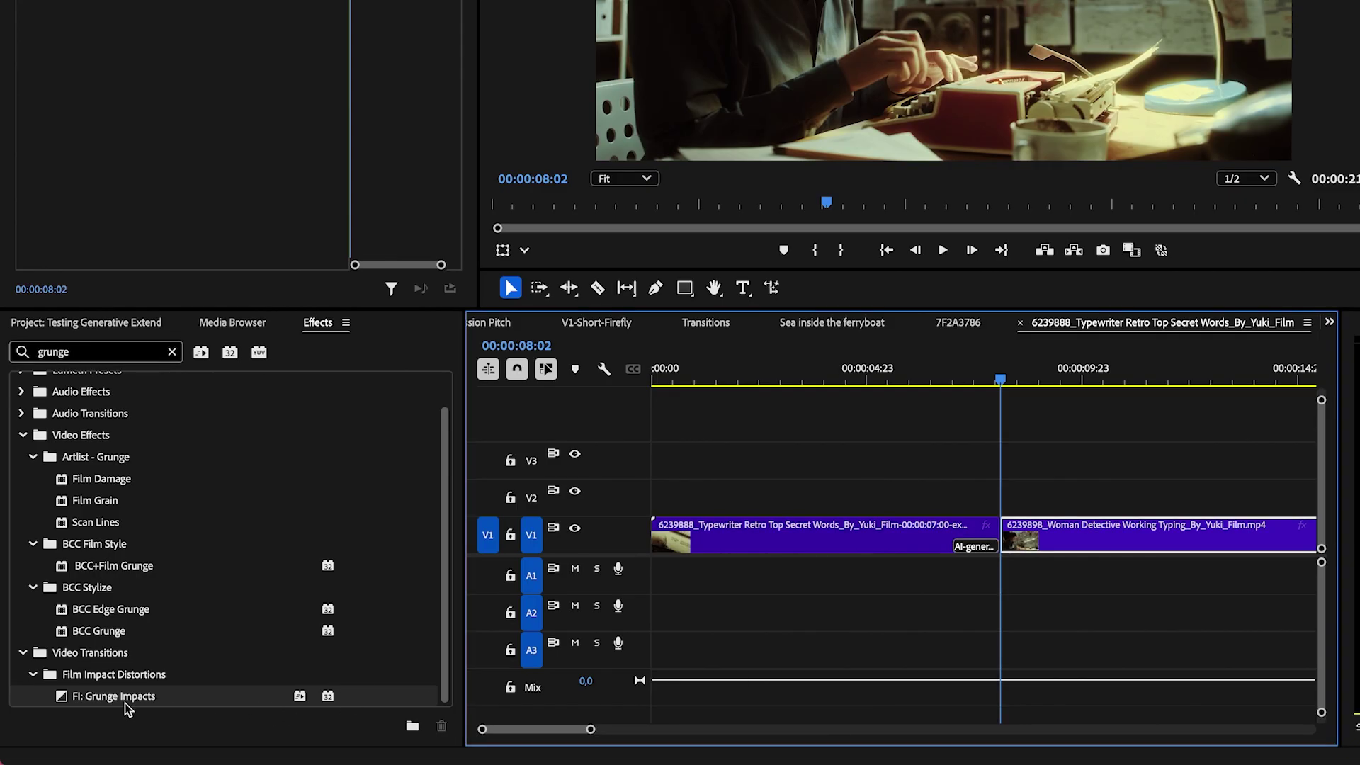
left_click_drag(99, 701, 921, 533)
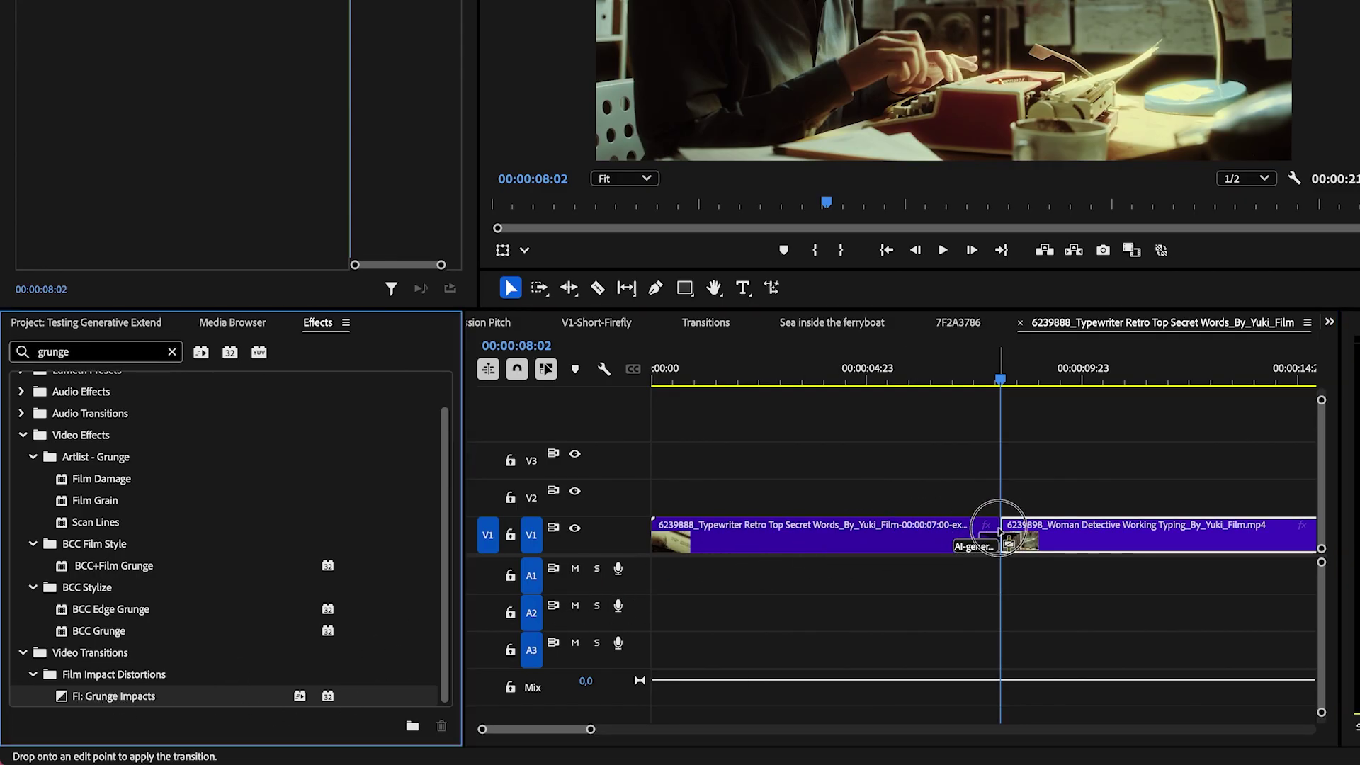
left_click_drag(1002, 539, 1002, 540)
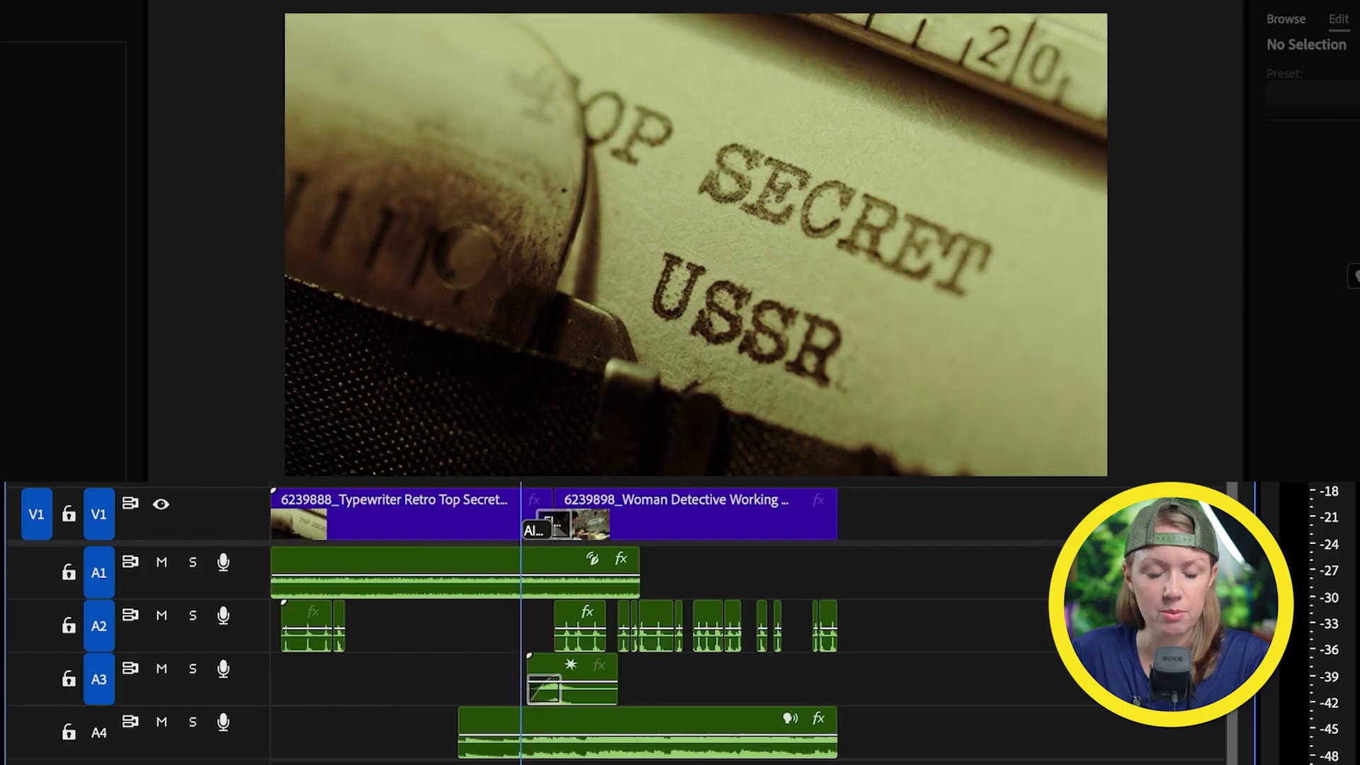
- Preview the transition, stop at 10:11, and load the A1 ambience clip in Essential Sound
key("space")
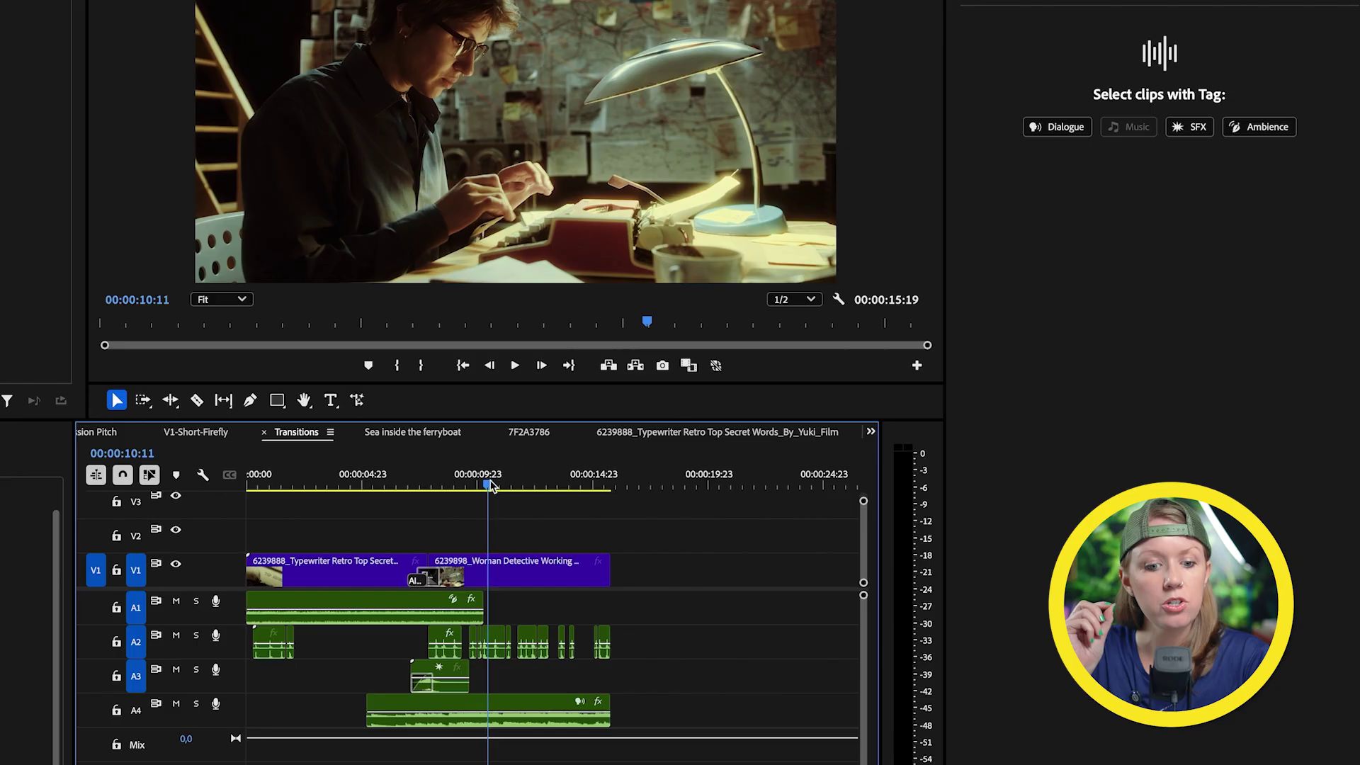
left_click(654, 383)
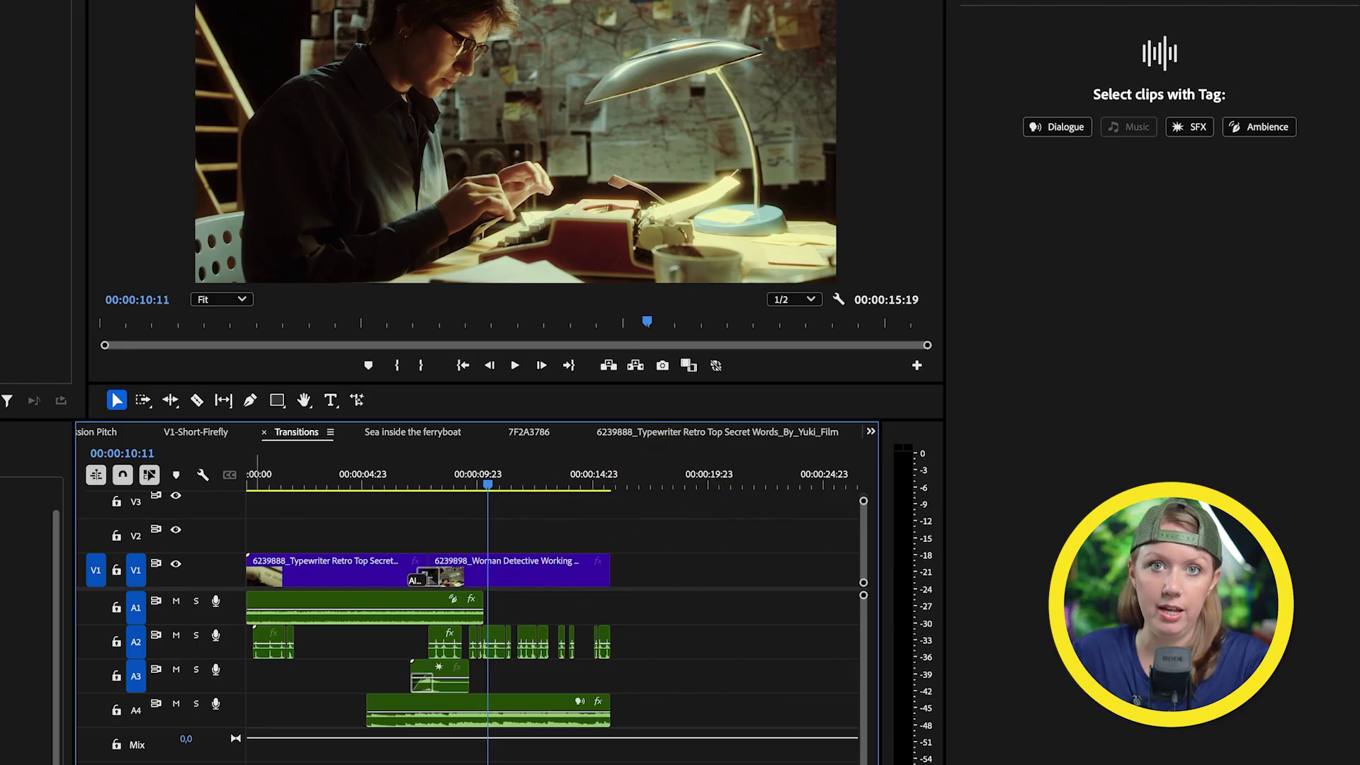
left_click(340, 606)
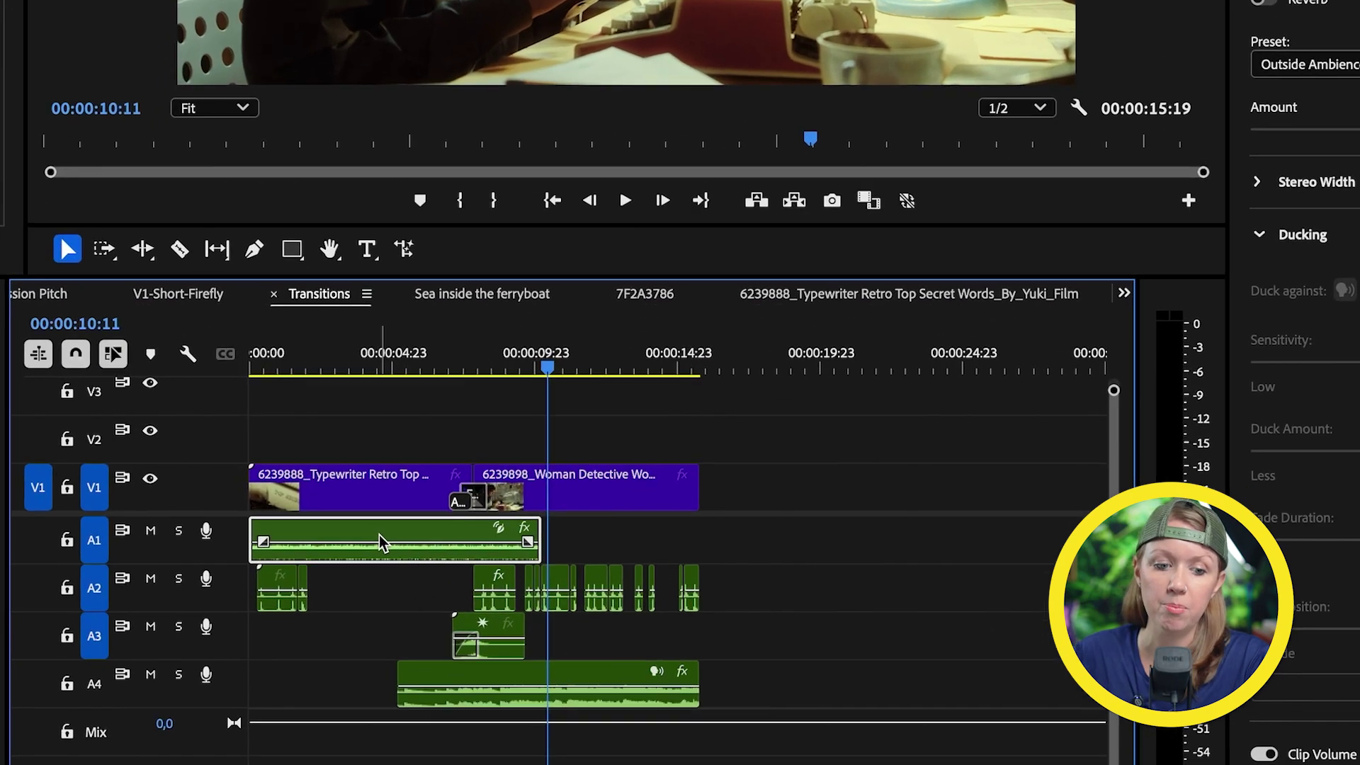
left_click_drag(380, 542, 758, 546)
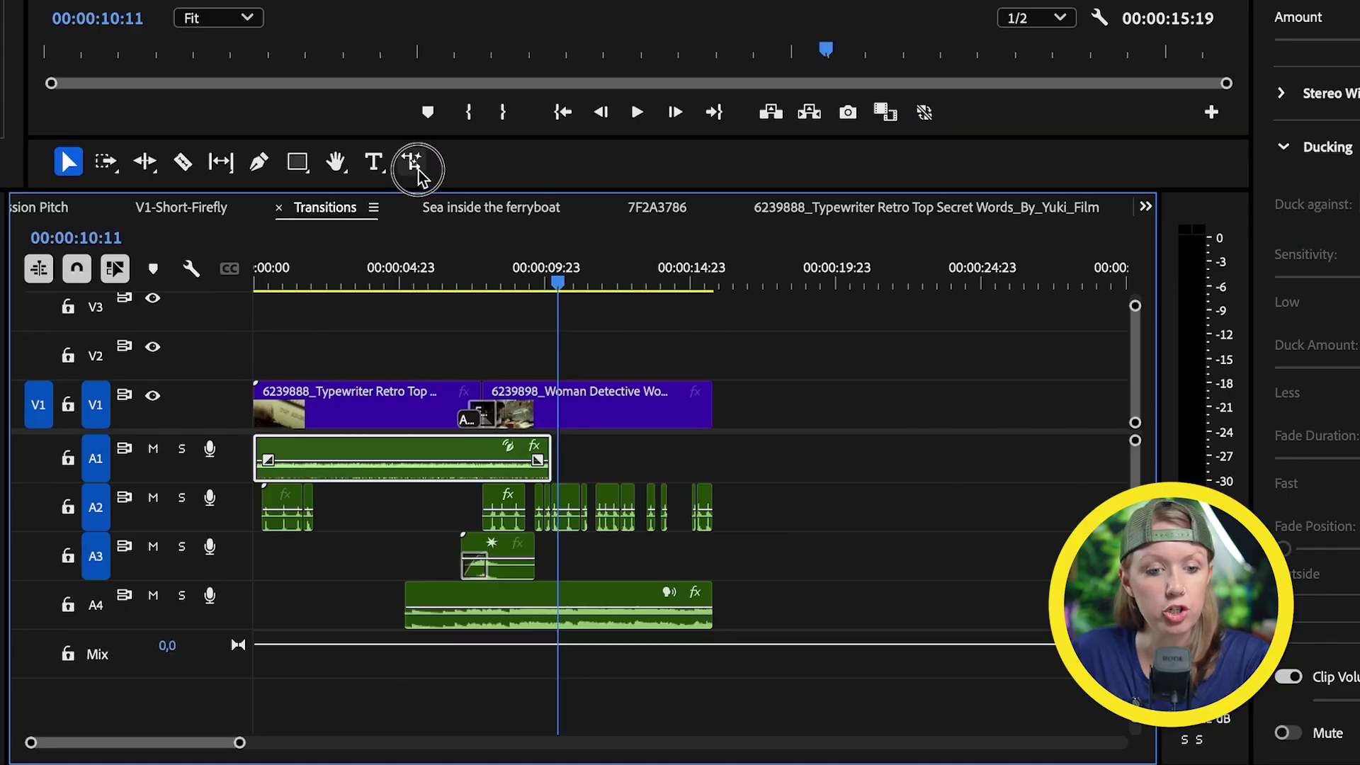
- Use Generative Extend to lengthen the A1 ambience clip by 4:19 to 15:02, matching the video's end
left_click(412, 163)
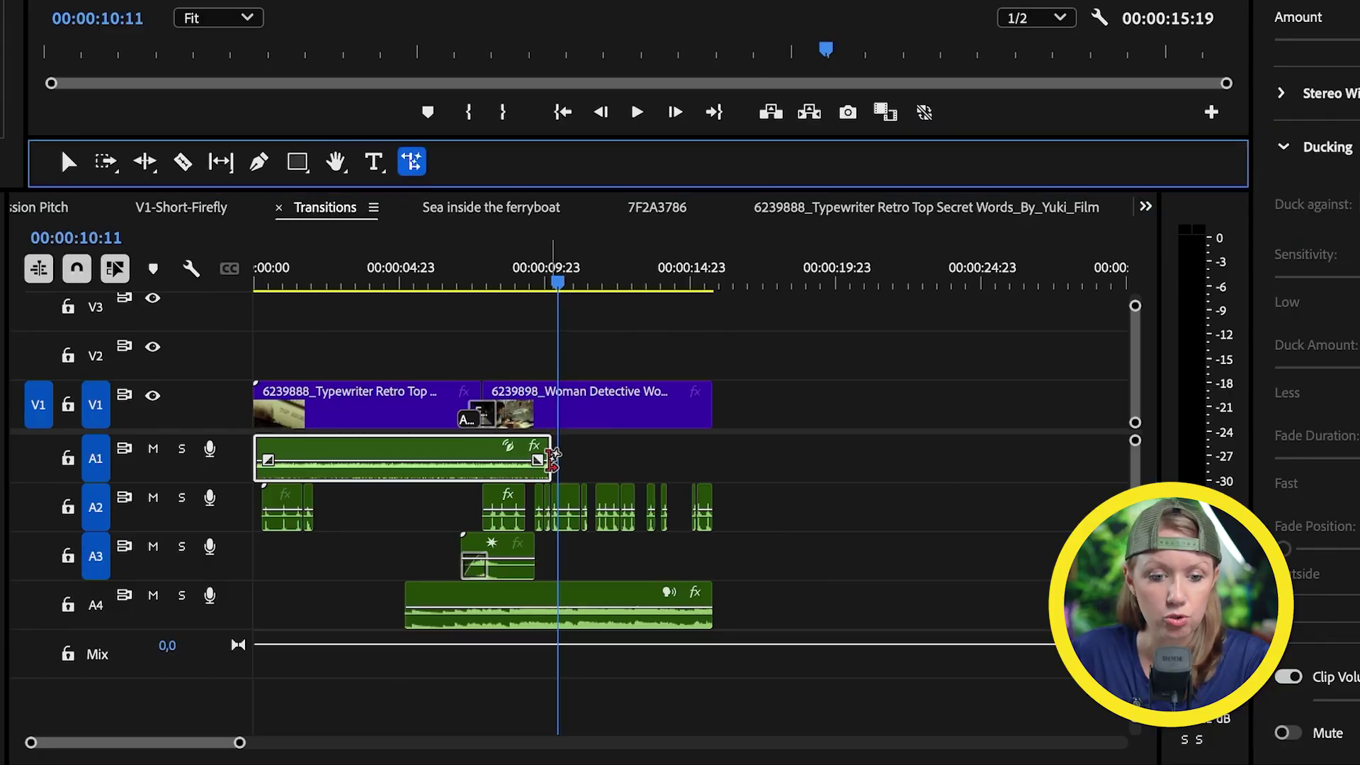
left_click_drag(558, 457, 719, 464)
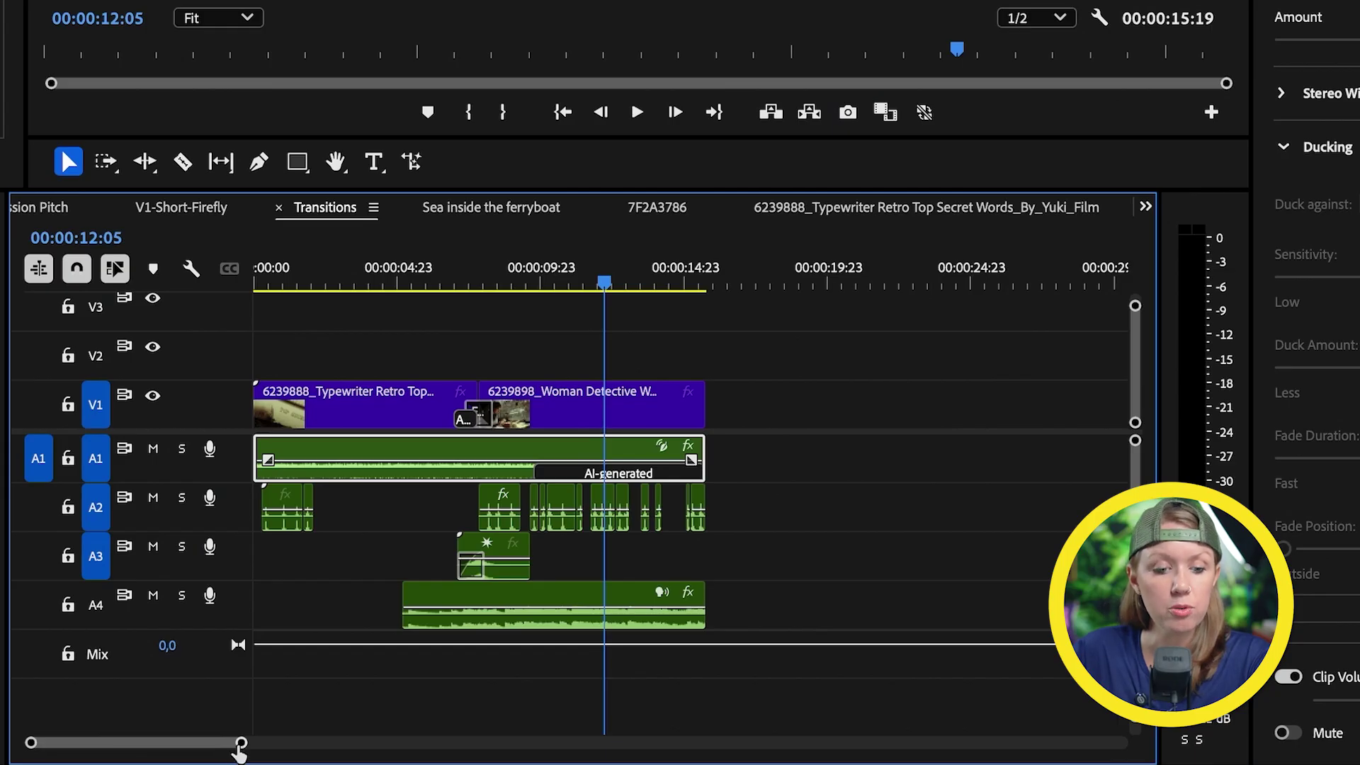
- AI-extend the ends of two A2 sound clips with Generative Extend, by 7 and 6 frames
left_click_drag(240, 742, 188, 751)
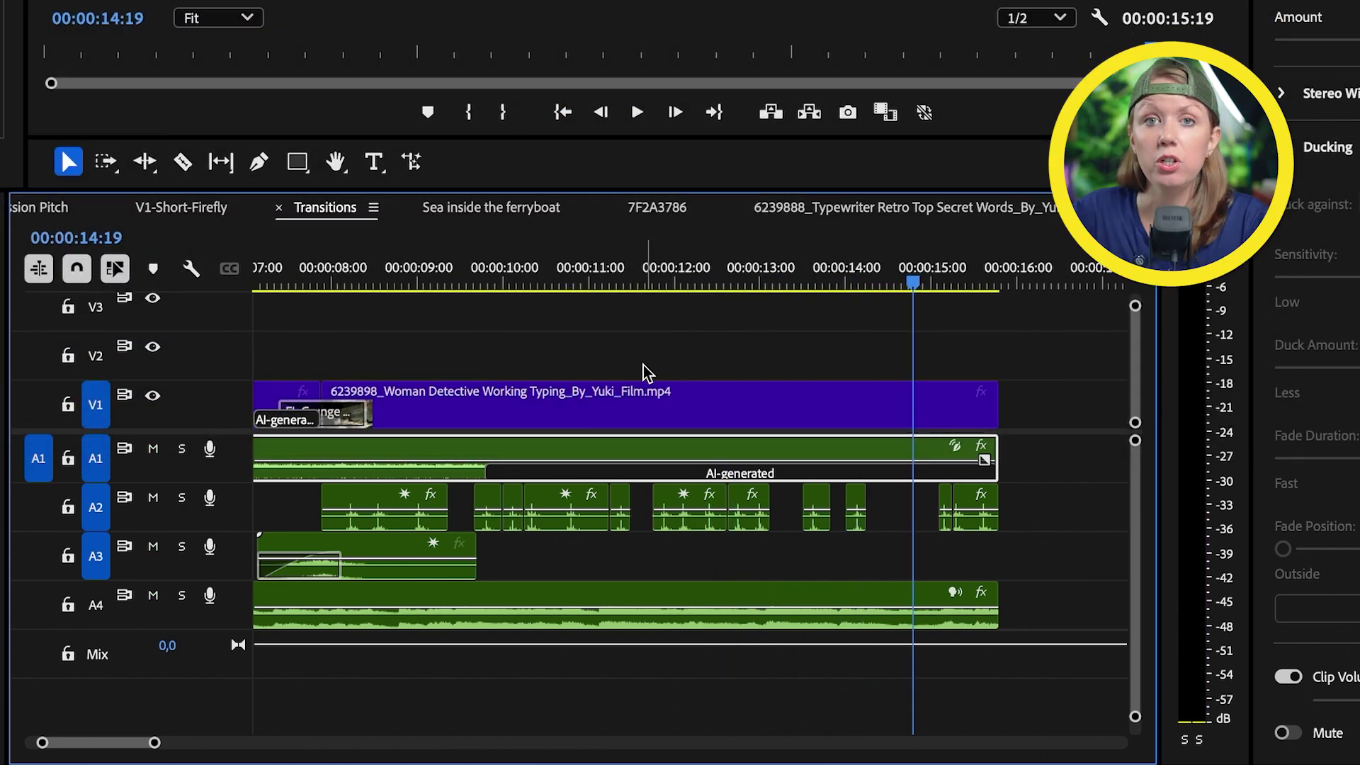
left_click(412, 163)
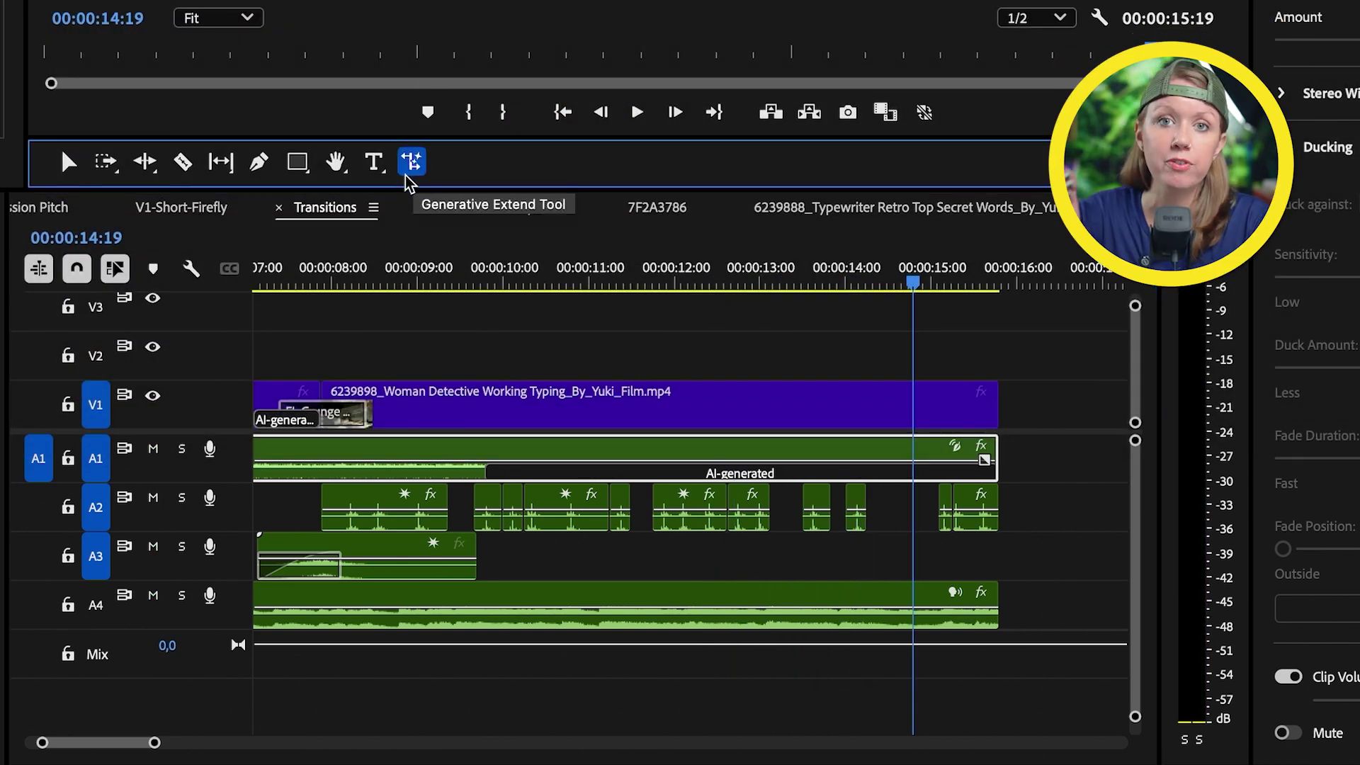
left_click(446, 506)
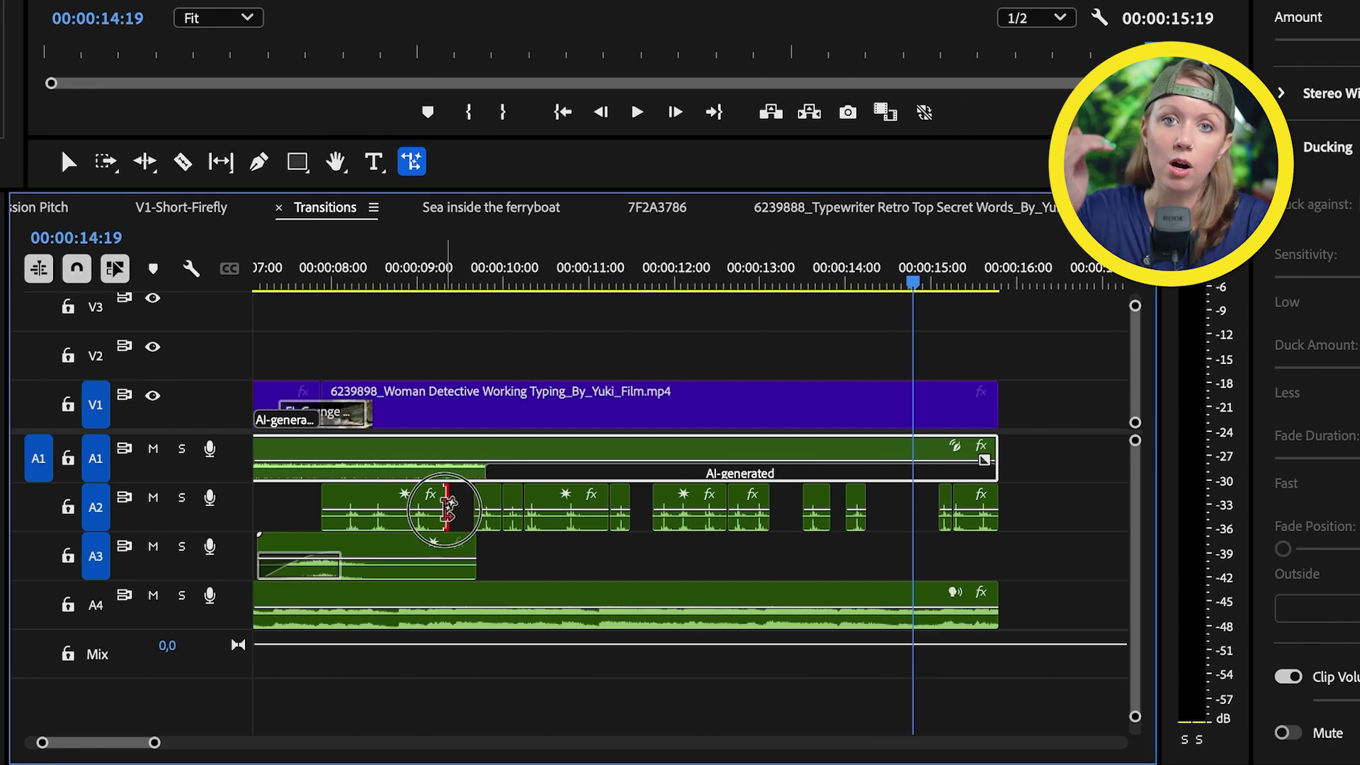
left_click_drag(446, 506, 470, 506)
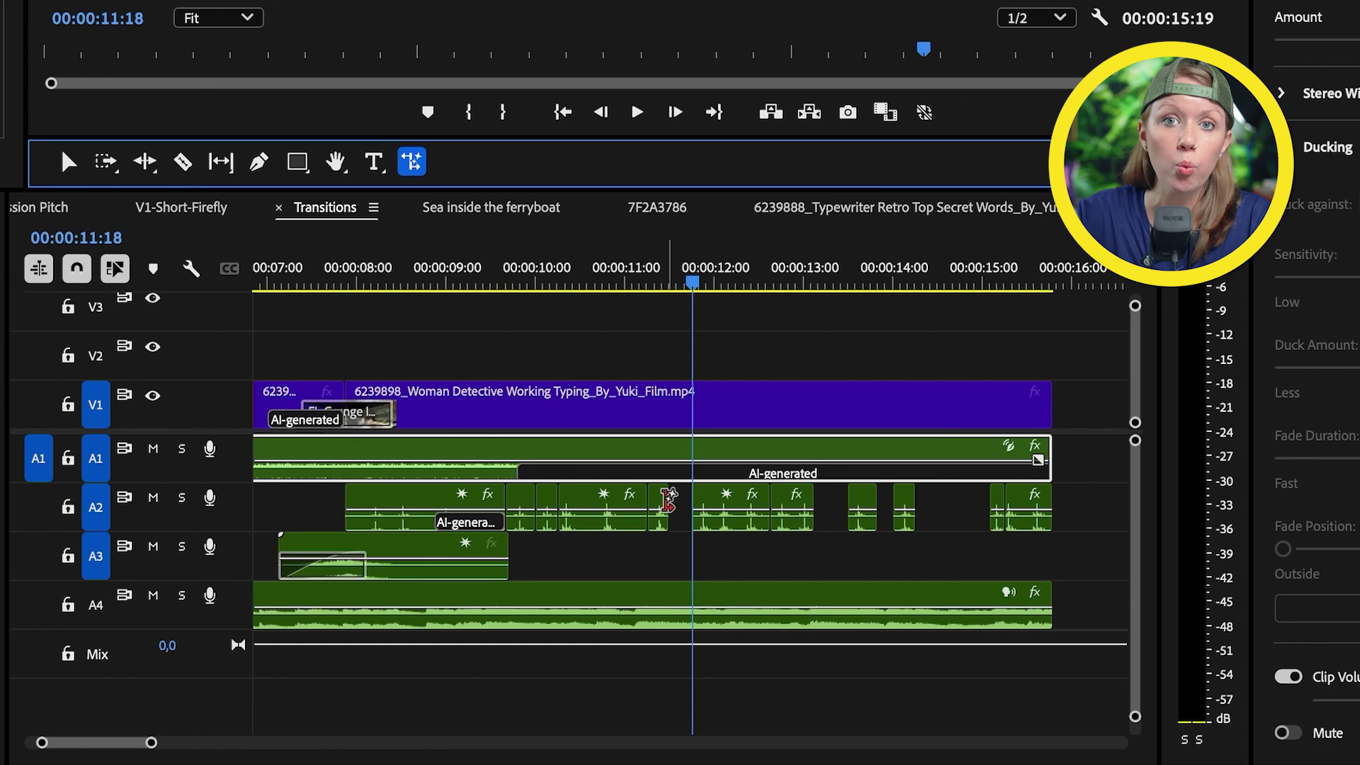
left_click_drag(668, 500, 690, 496)
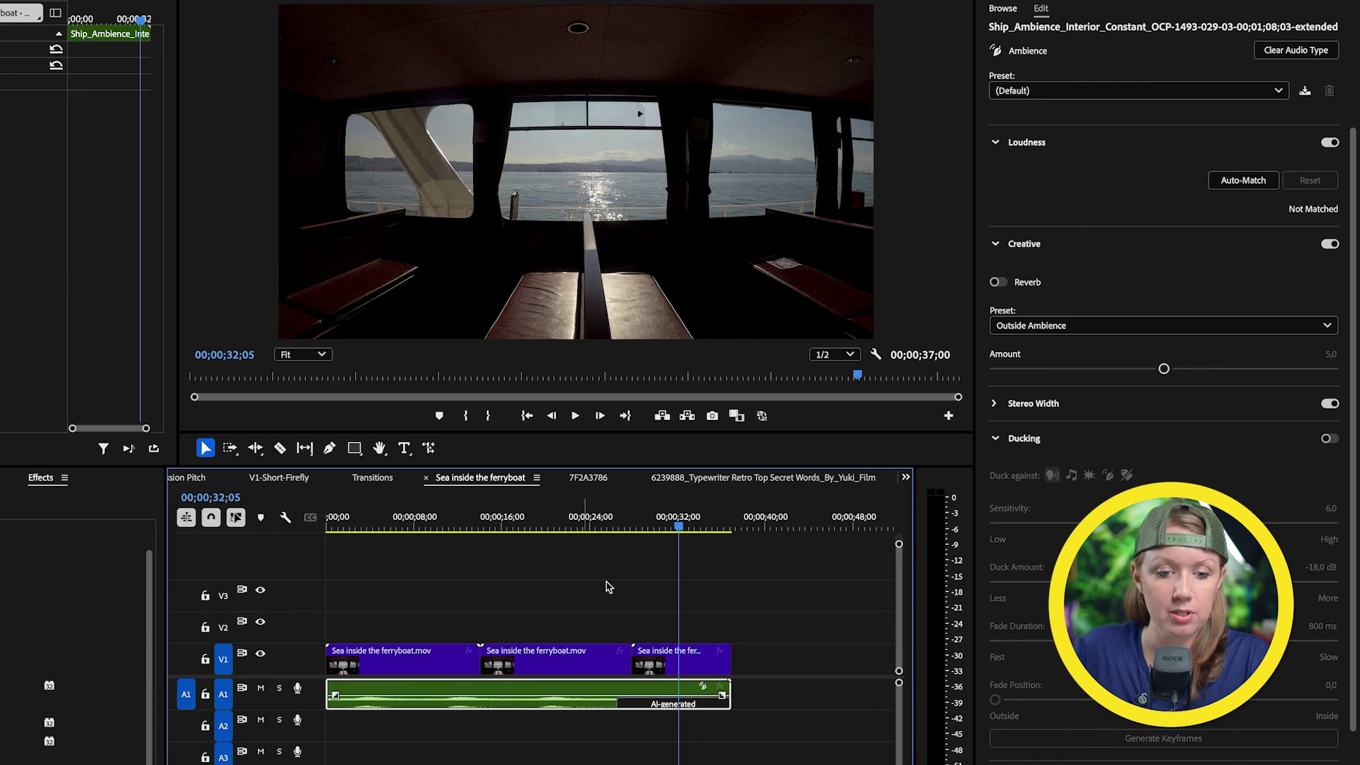
left_click_drag(587, 528, 428, 547)
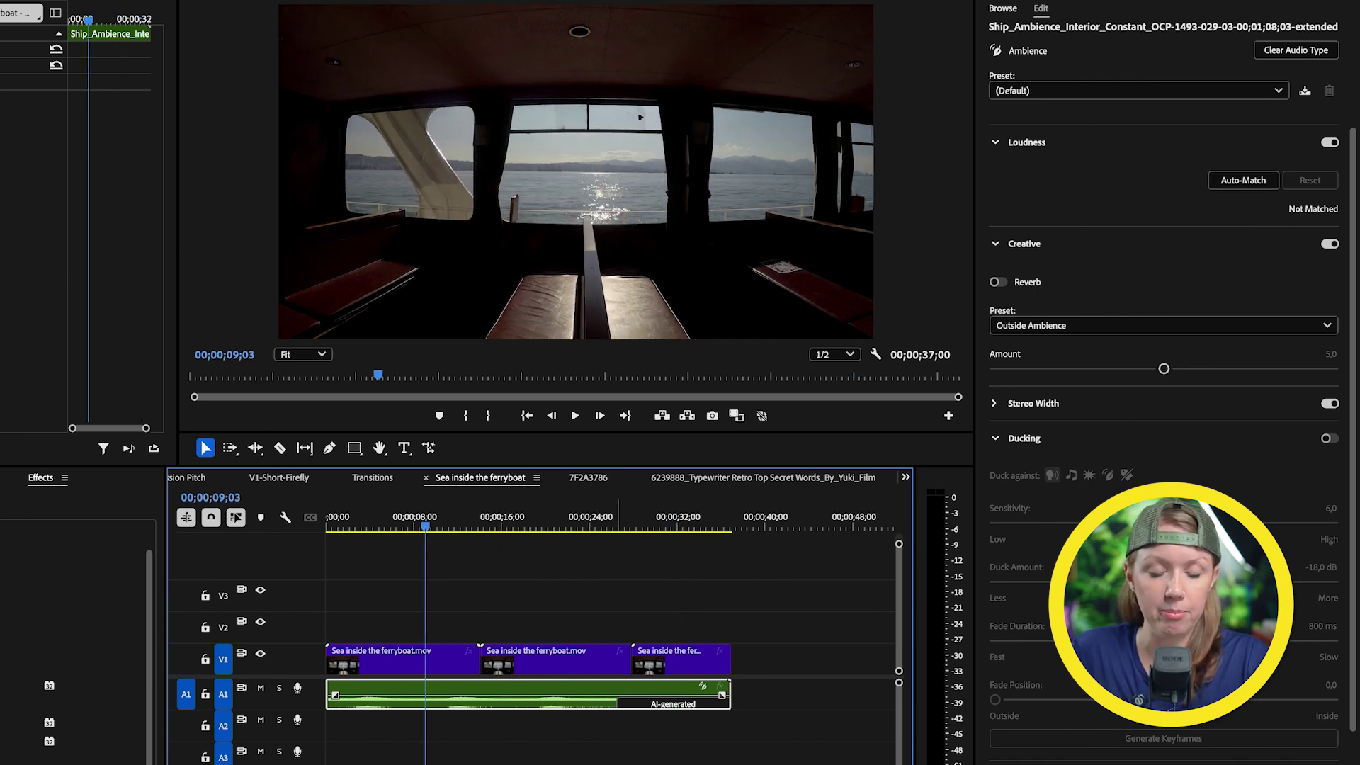
left_click(578, 528)
key("space")
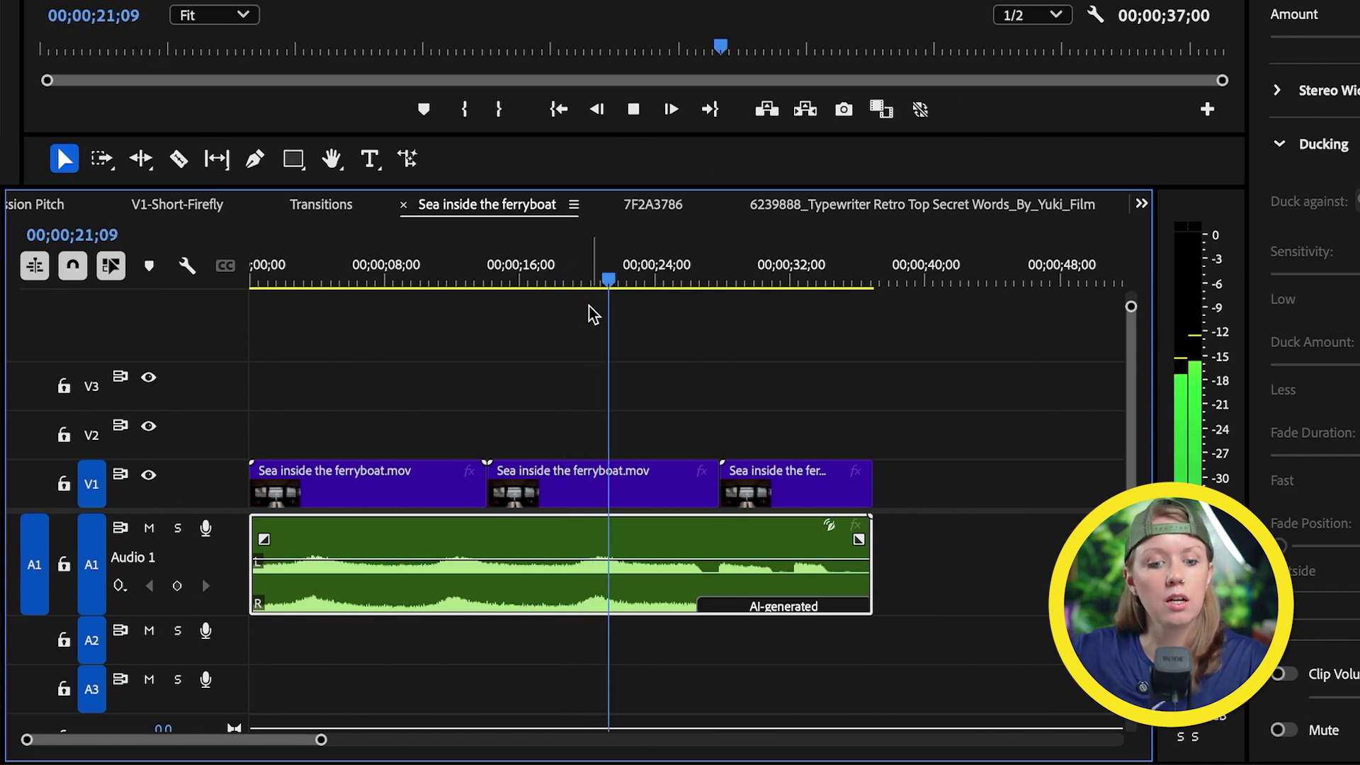
key("space")
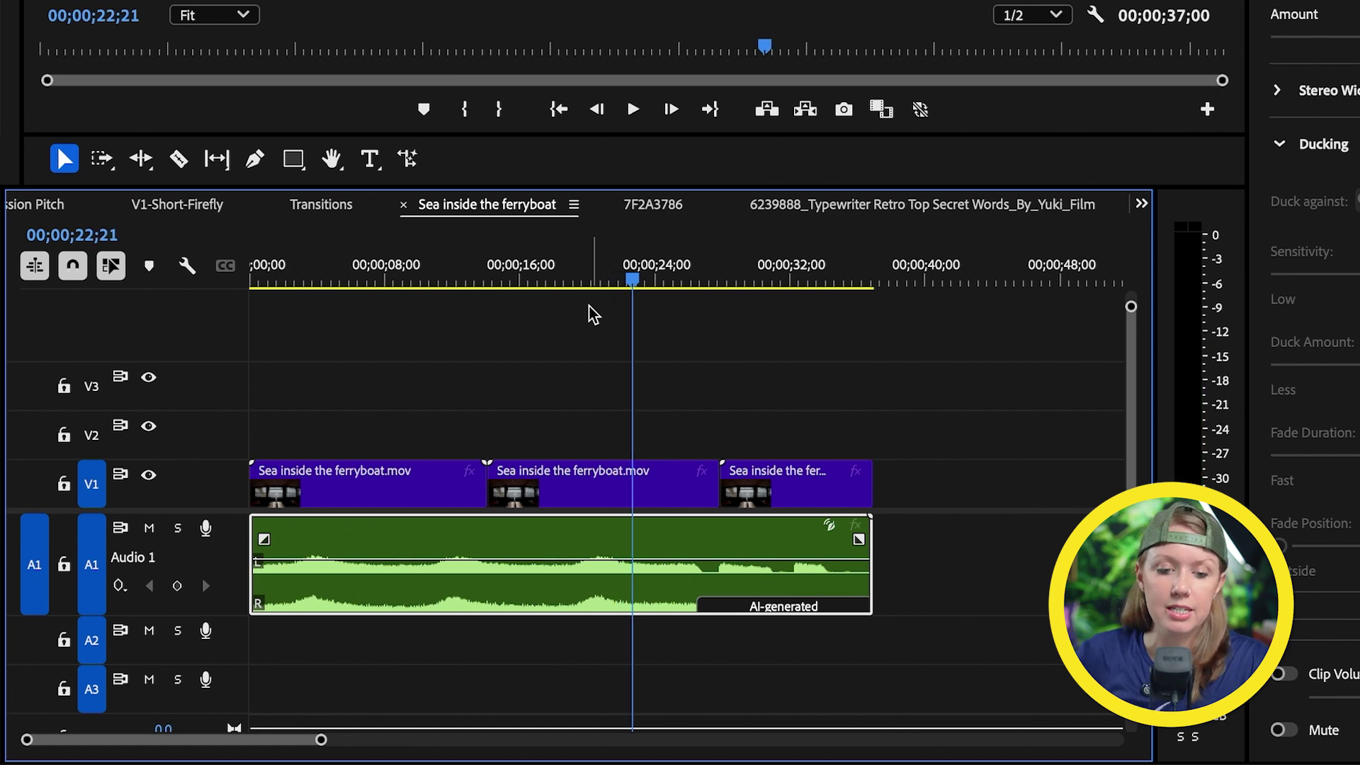